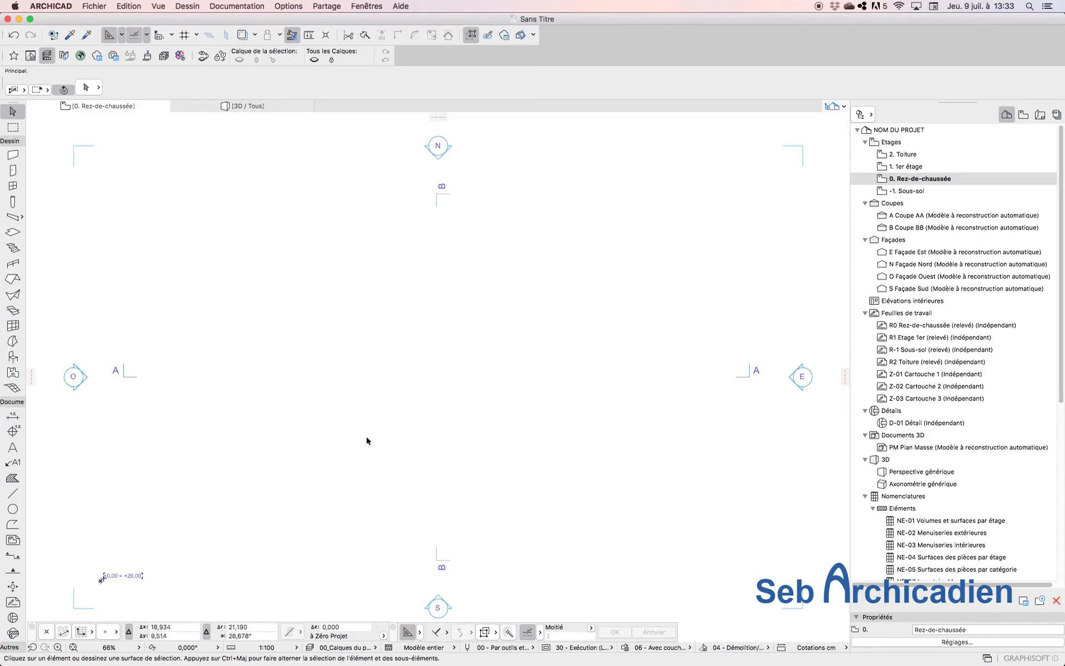
scroll(314, 343, "left", 3)
scroll(378, 357, "up", 2)
left_click_drag(361, 337, 579, 454)
left_click(360, 289)
scroll(299, 377, "down", 5)
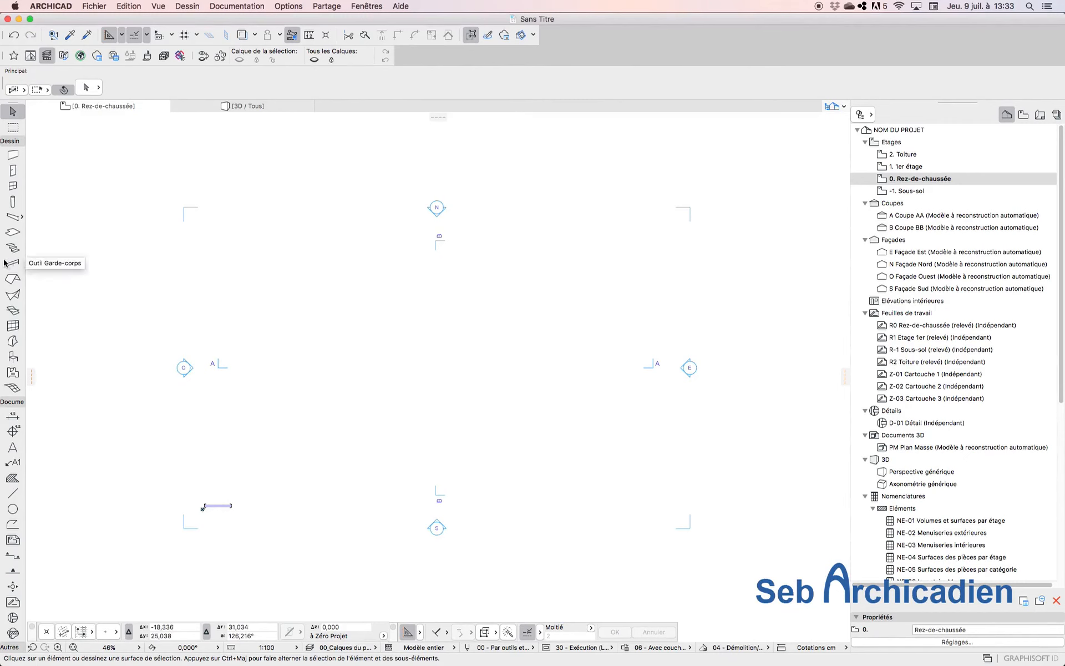
- Draw a rectangular slab about 20 m by 14 m in the middle of the ground floor plan, between the elevation markers
left_click(12, 232)
left_click(355, 300)
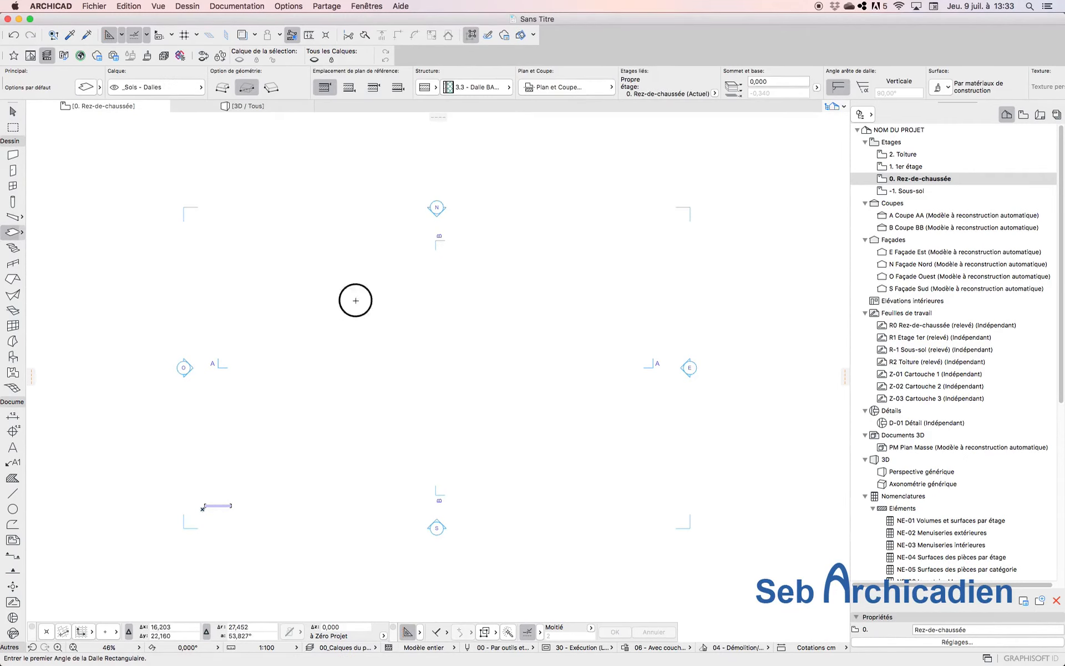
left_click(547, 434)
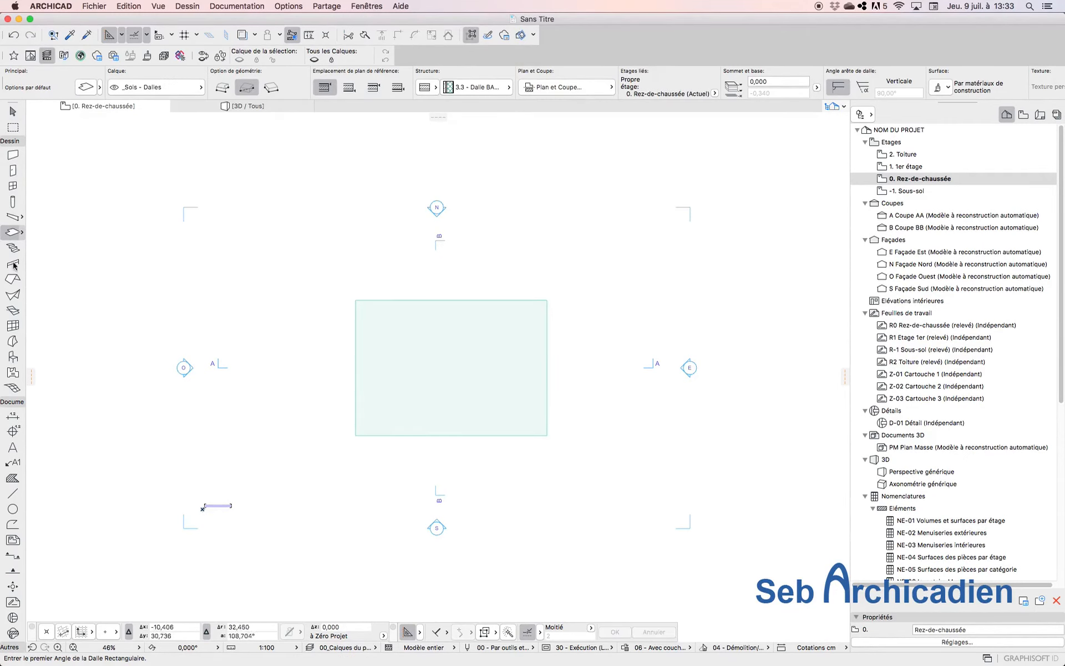
- Change the rectangular slab from a composite to a basic structure using the Béton material, and deselect it
left_click(13, 111)
left_click(442, 326)
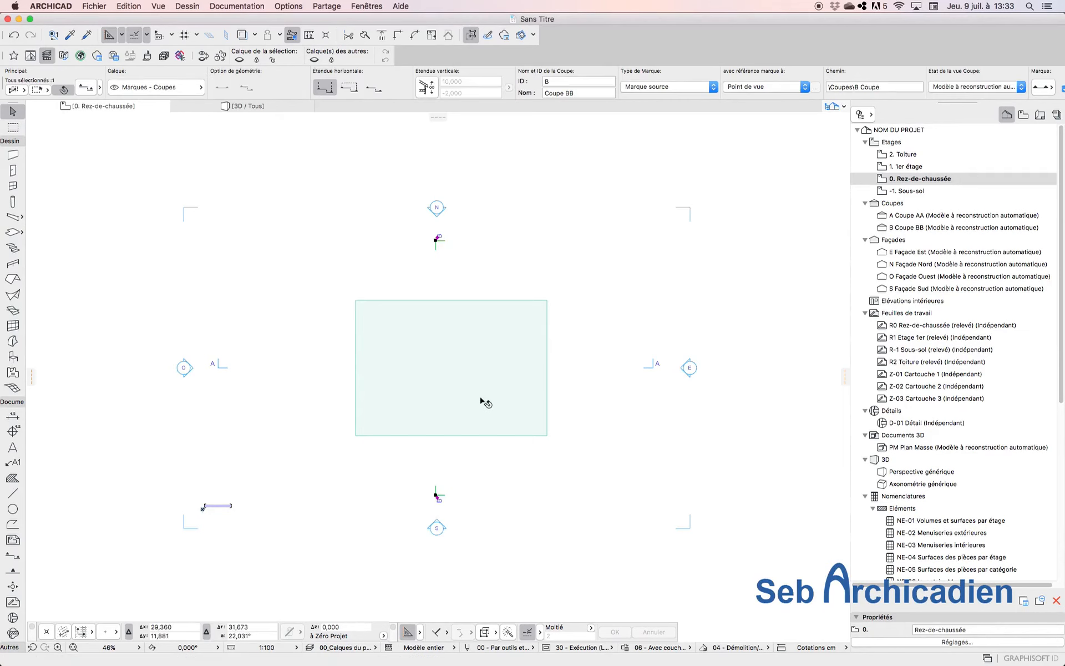
left_click(506, 310)
scroll(559, 337, "up", 3)
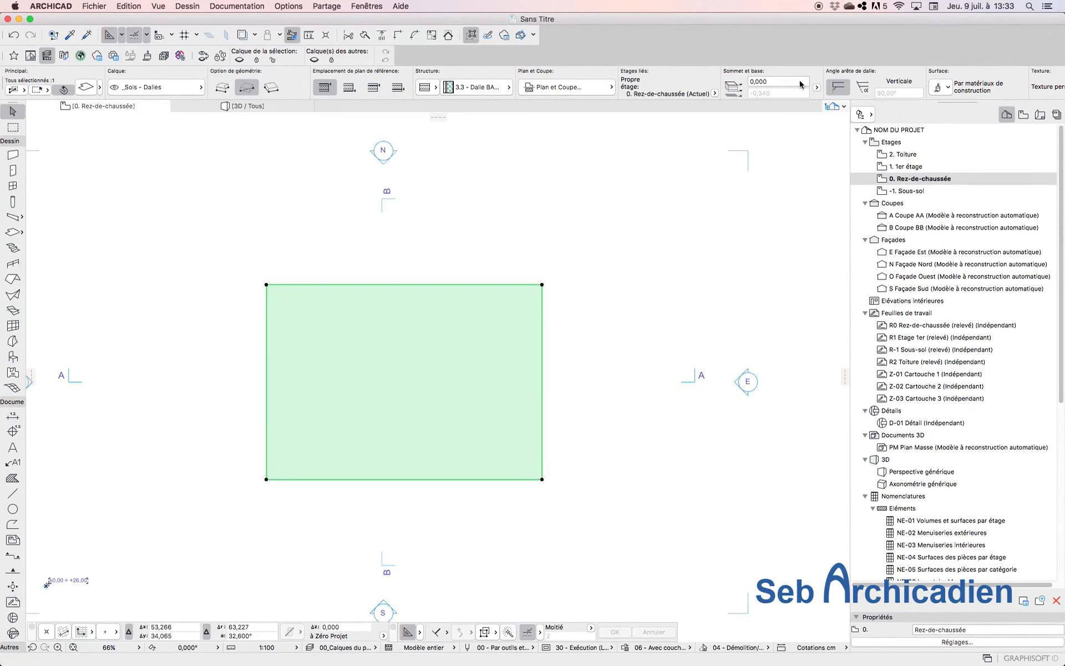
scroll(801, 84, "right", 5)
scroll(800, 84, "left", 5)
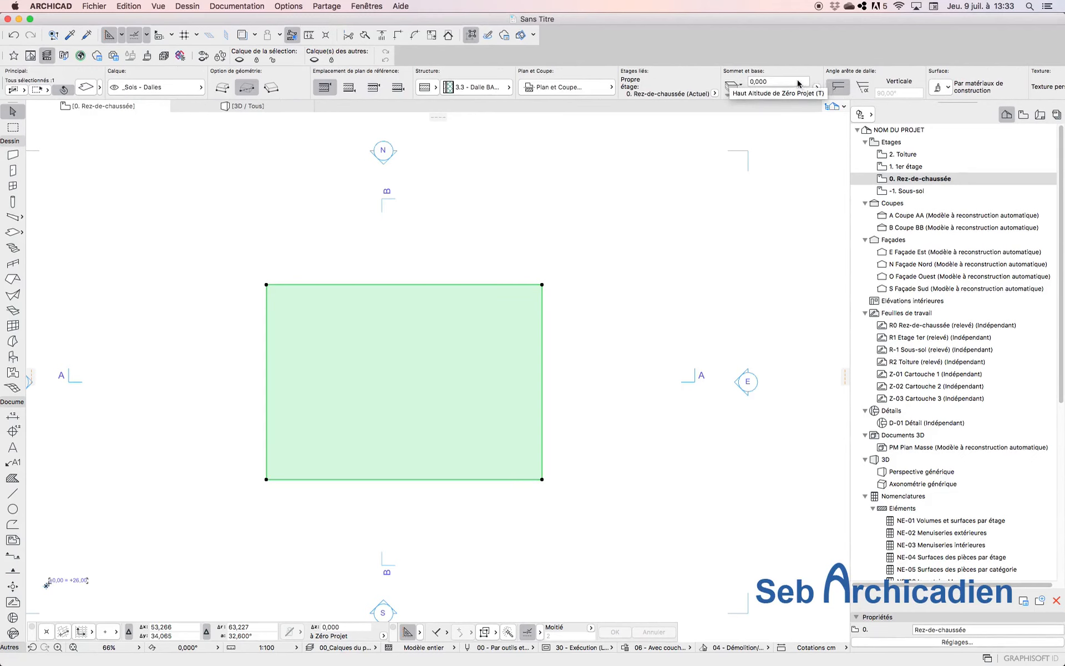
left_click(432, 87)
left_click(447, 87)
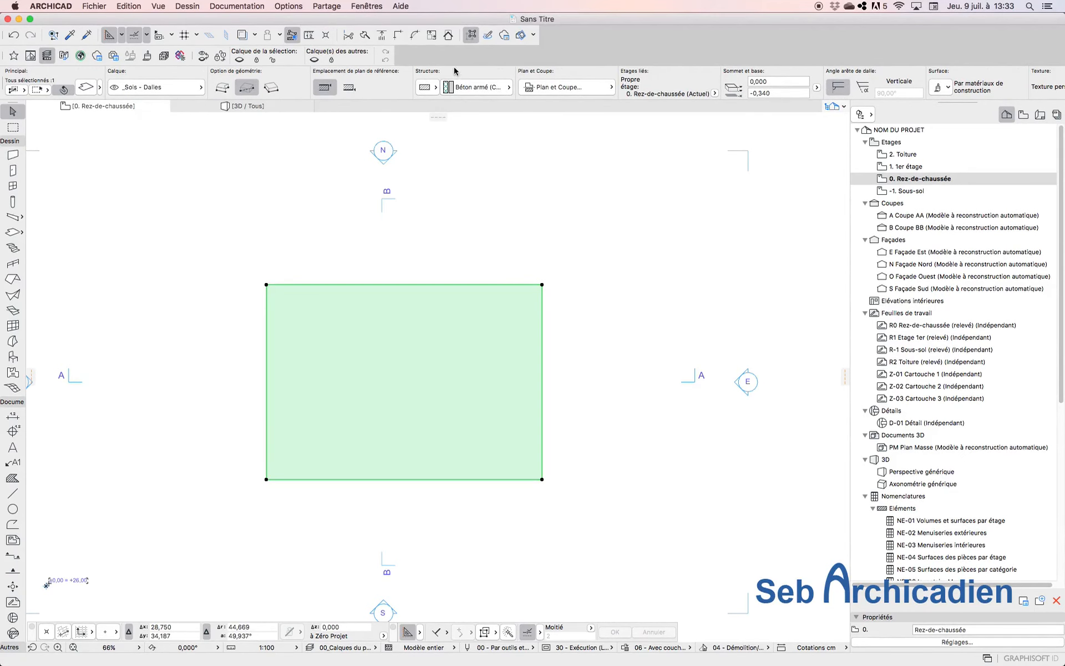
left_click(479, 89)
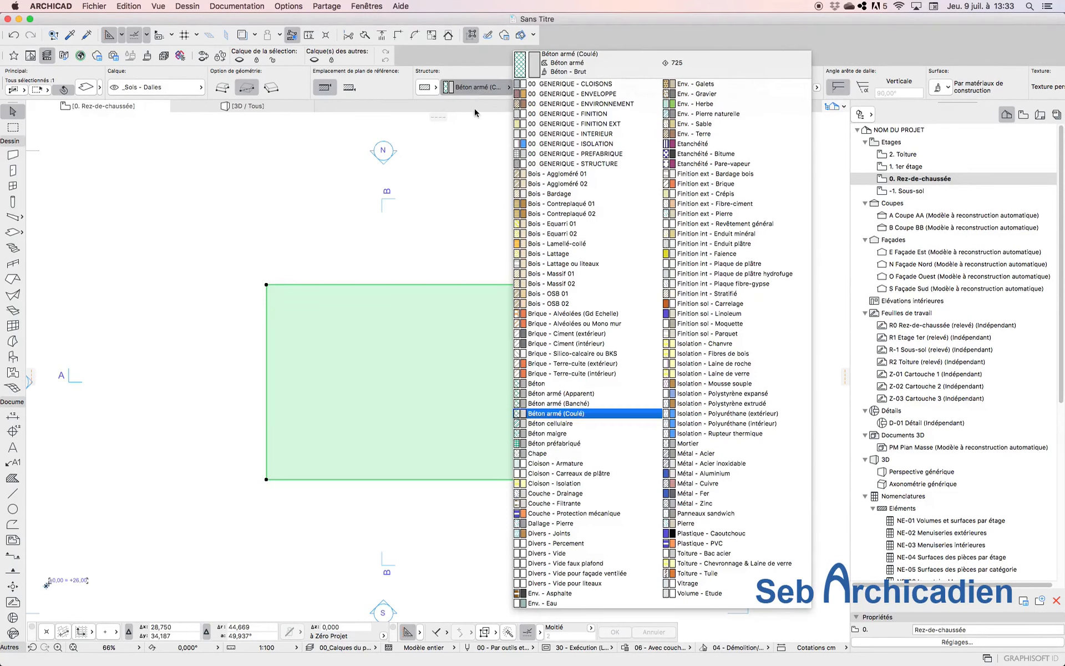
left_click(549, 383)
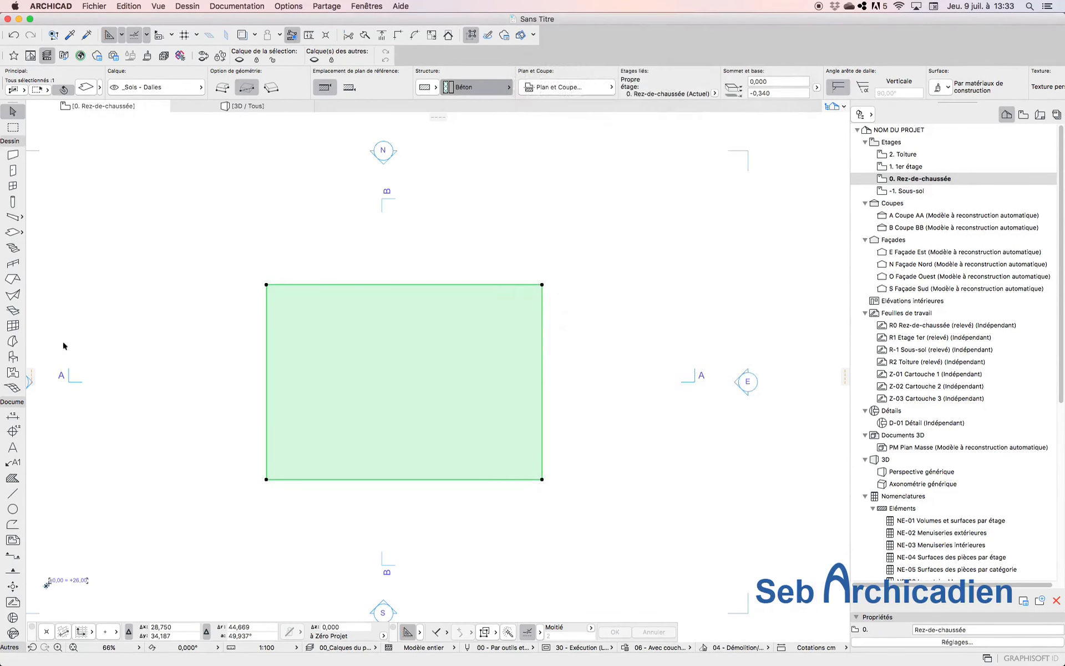
left_click(321, 262)
left_click(321, 286)
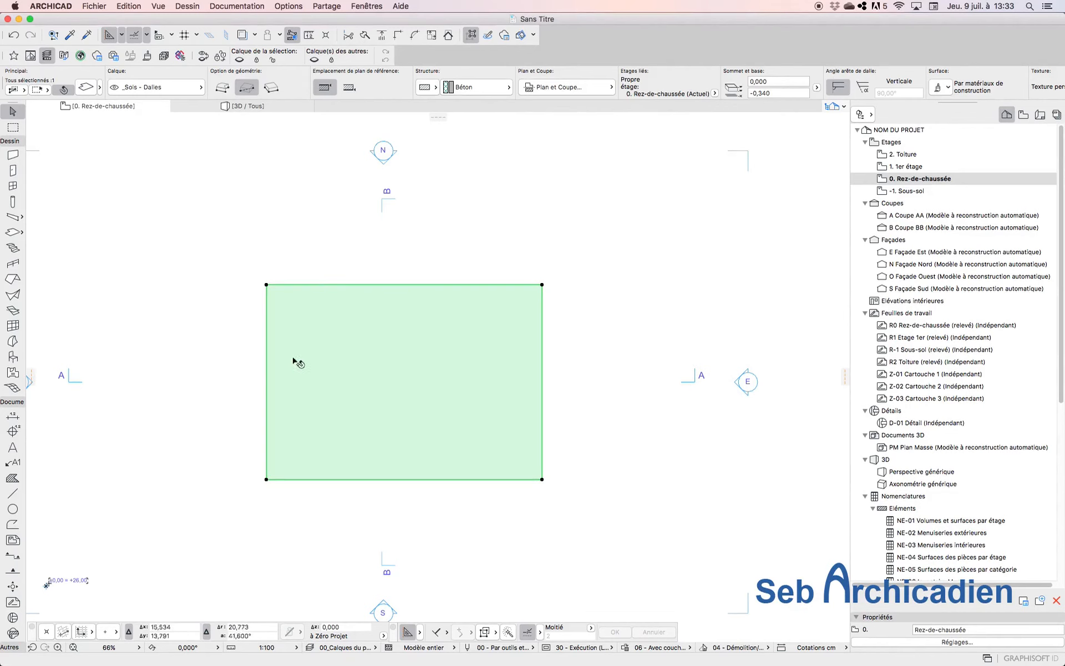
left_click(213, 332)
- Configure the Roof tool's default structure as basic, with the Béton building material
scroll(191, 352, "down", 3)
scroll(425, 416, "up", 3)
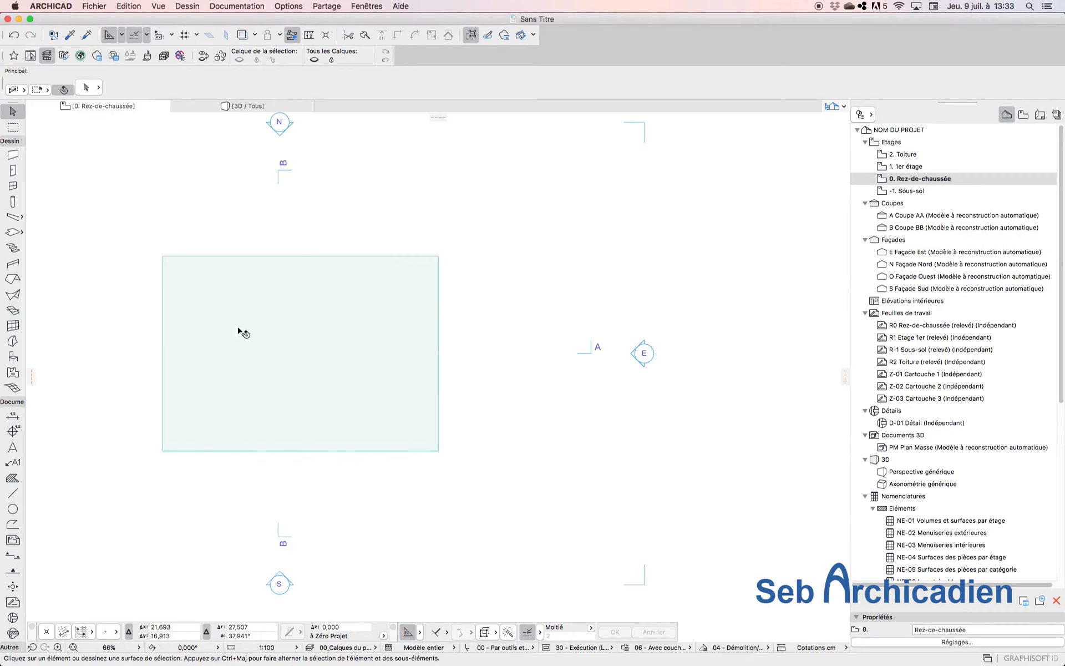
left_click(12, 278)
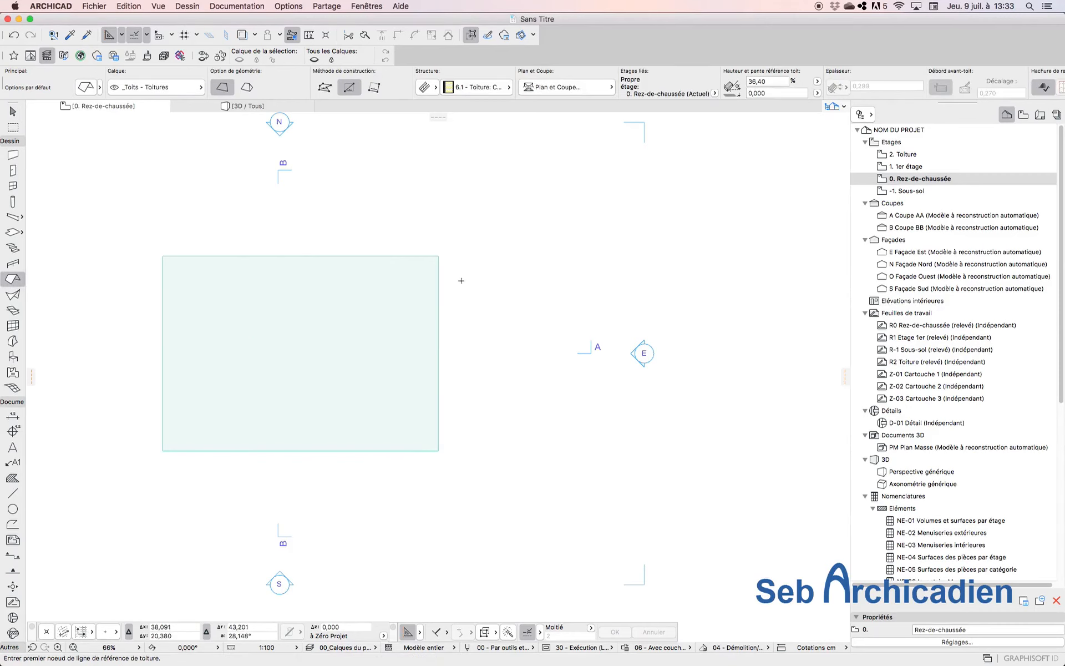
left_click(430, 87)
left_click(438, 79)
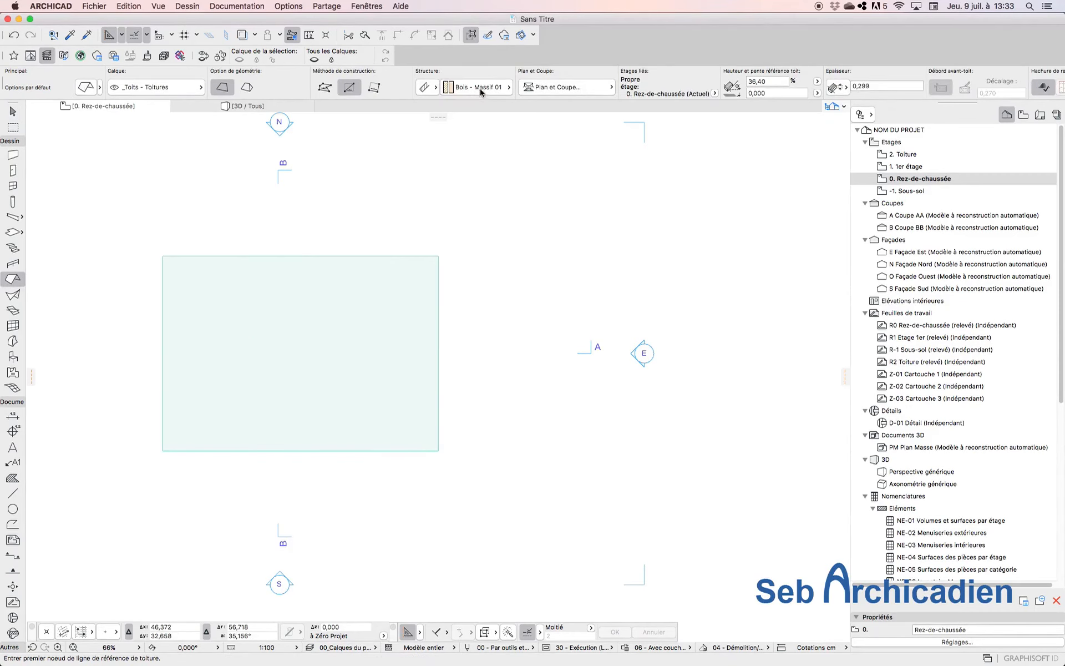
left_click(450, 87)
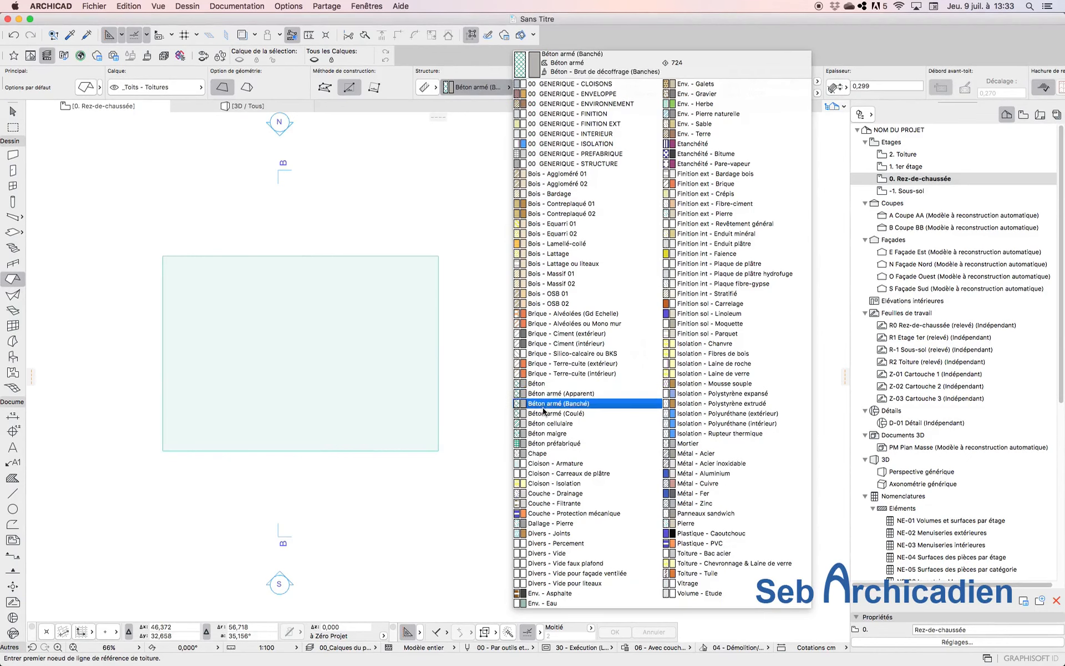
left_click(541, 383)
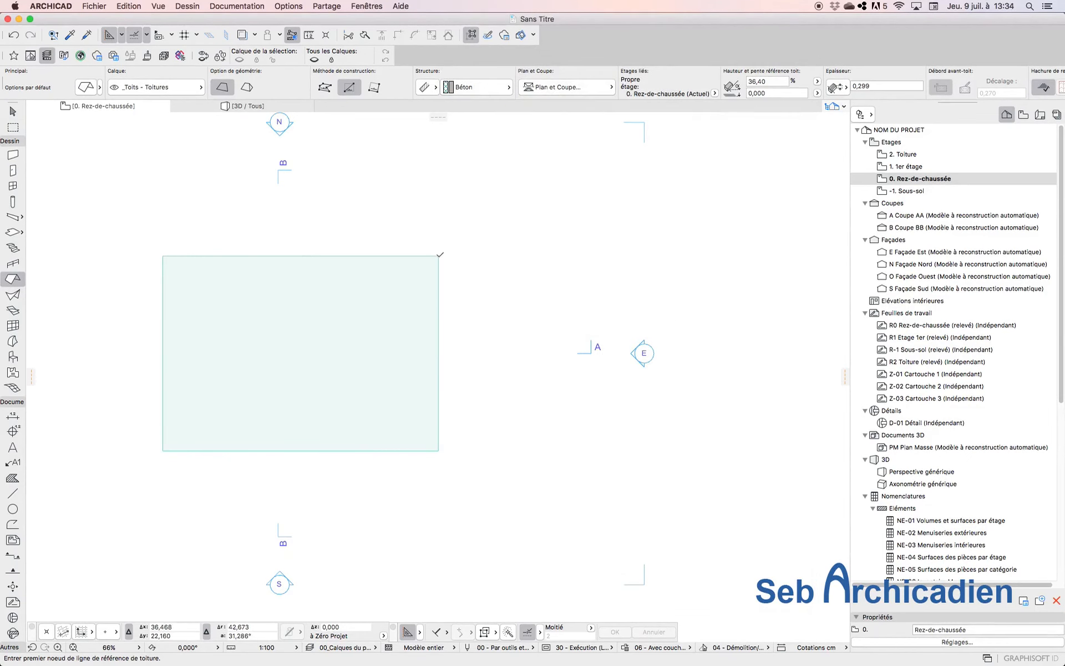
- Draw a rectangular single-plane roof about 6.6 m wide against the slab's east edge, using that edge as its reference line
left_click(439, 256)
left_click(439, 450)
left_click(368, 303)
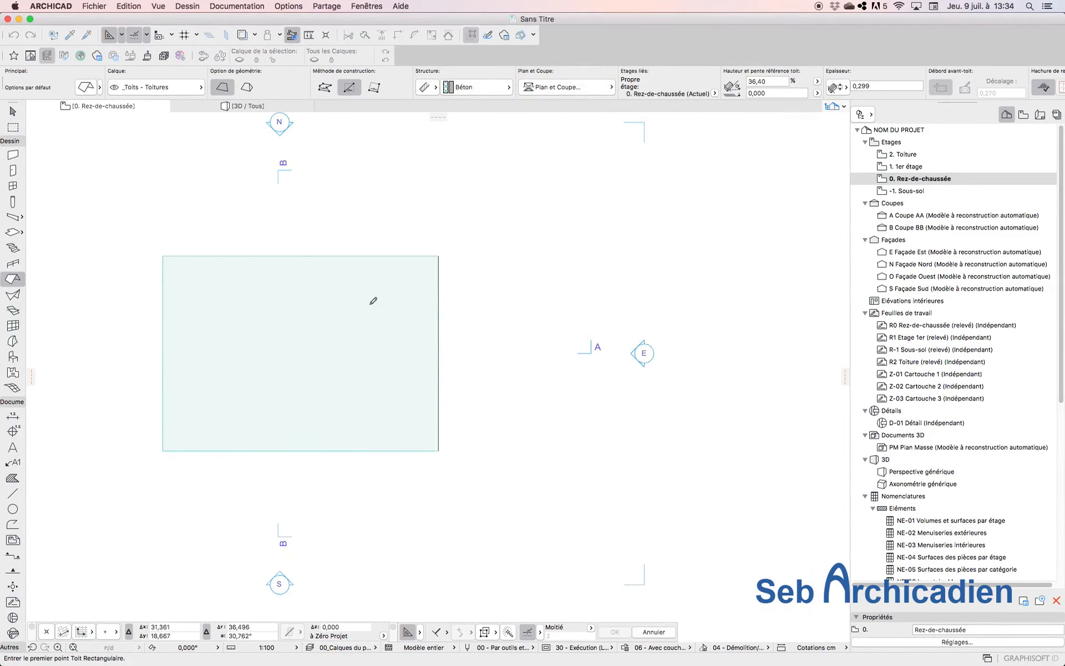
left_click(438, 256)
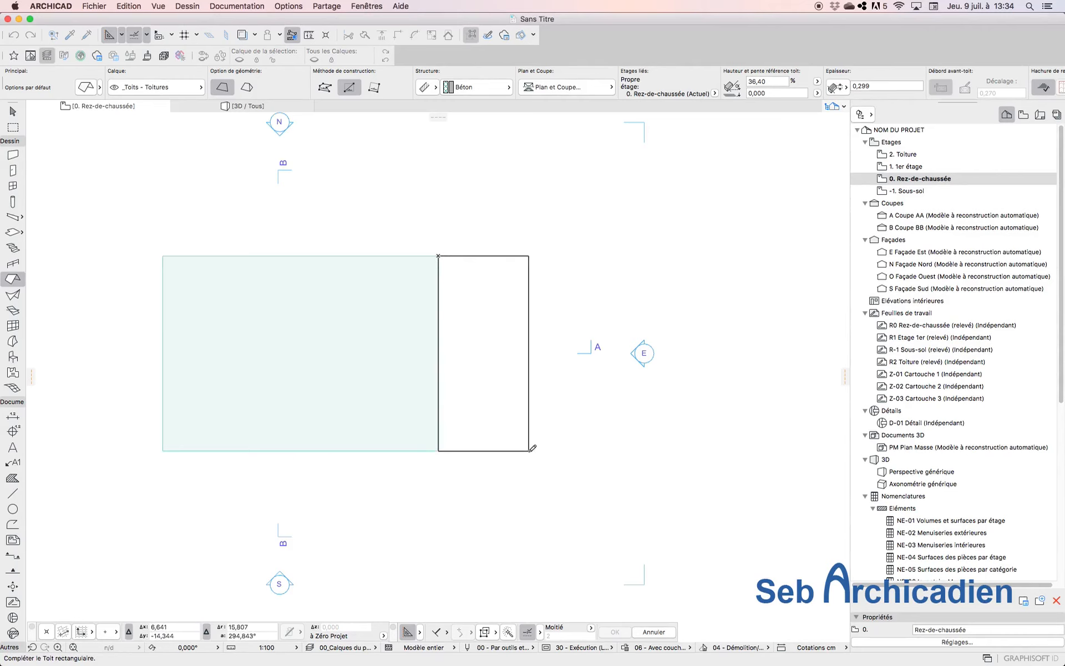
left_click(529, 450)
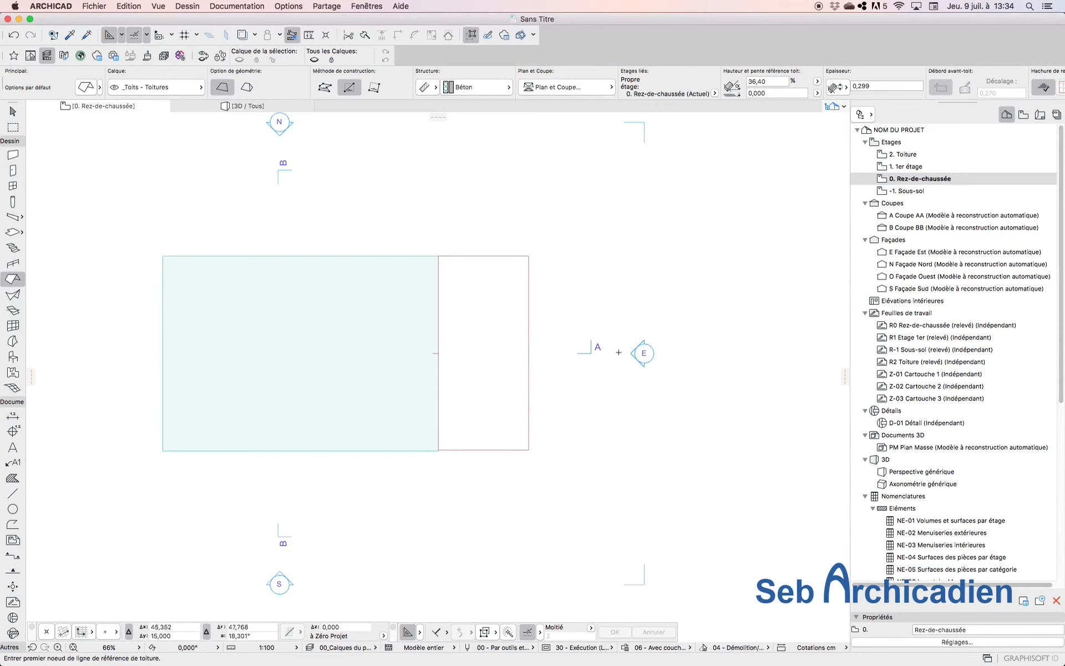
- Open section Coupe AA with the current view settings and select the sloped roof in it
scroll(643, 305, "down", 4)
scroll(488, 314, "up", 1)
left_click(12, 111)
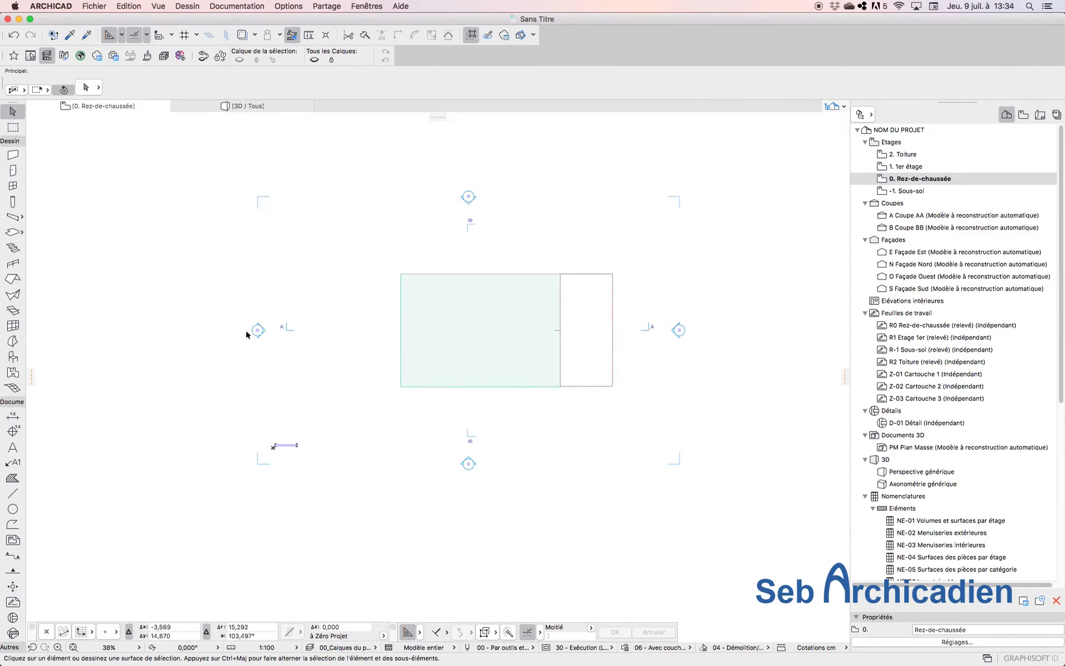
left_click(284, 331)
right_click(286, 329)
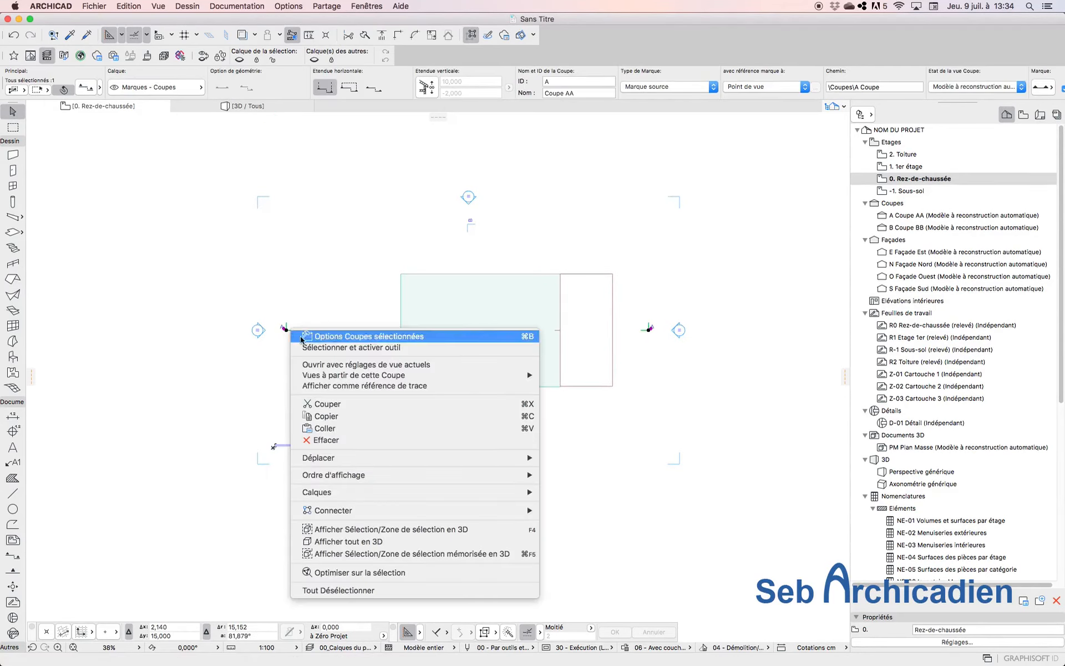
left_click(392, 366)
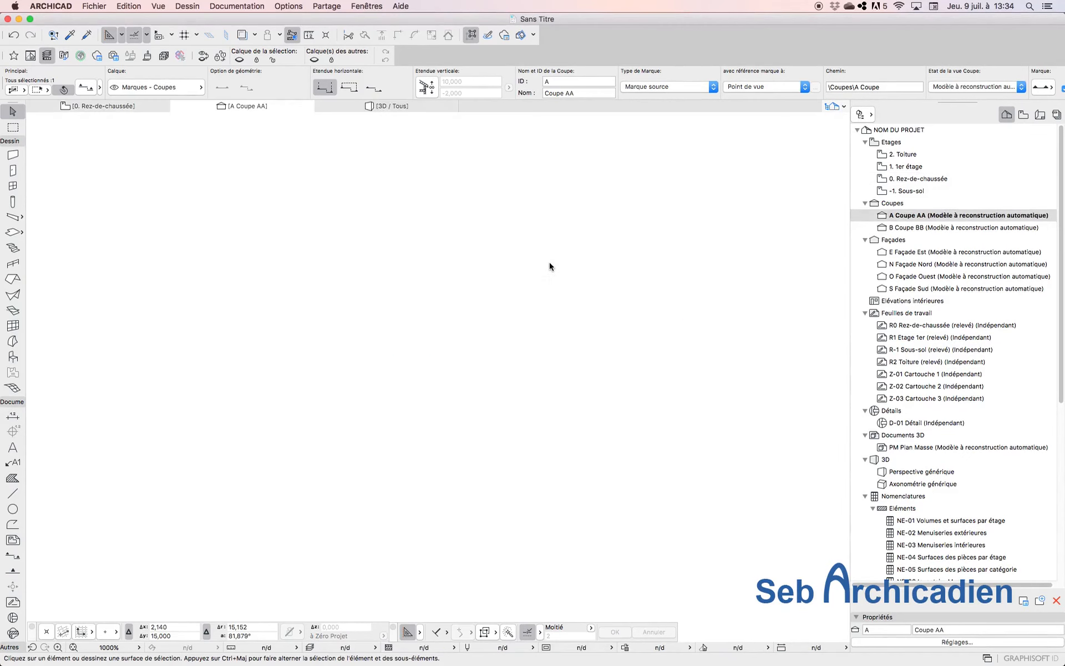
scroll(576, 452, "up", 5)
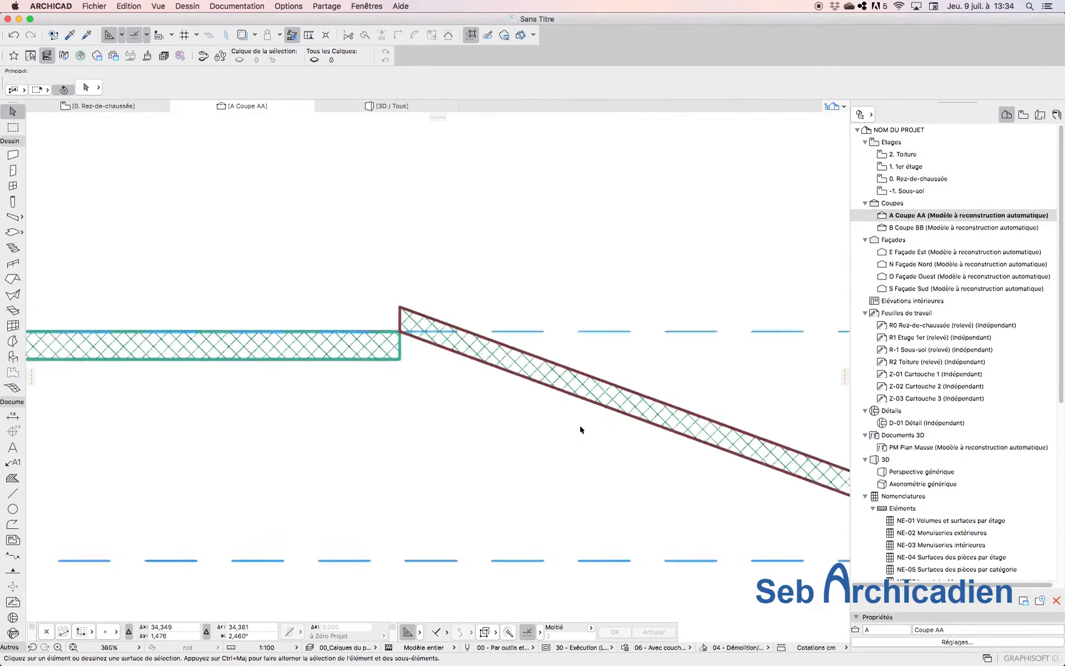
left_click(511, 368)
scroll(574, 442, "down", 2)
scroll(696, 431, "down", 3)
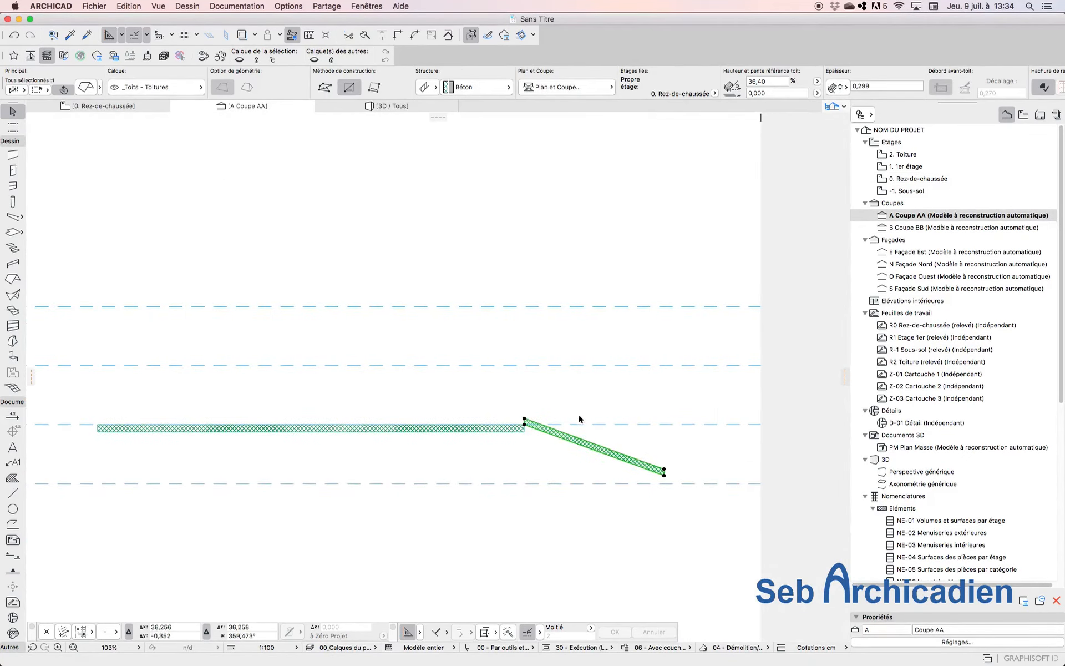
left_click(665, 472)
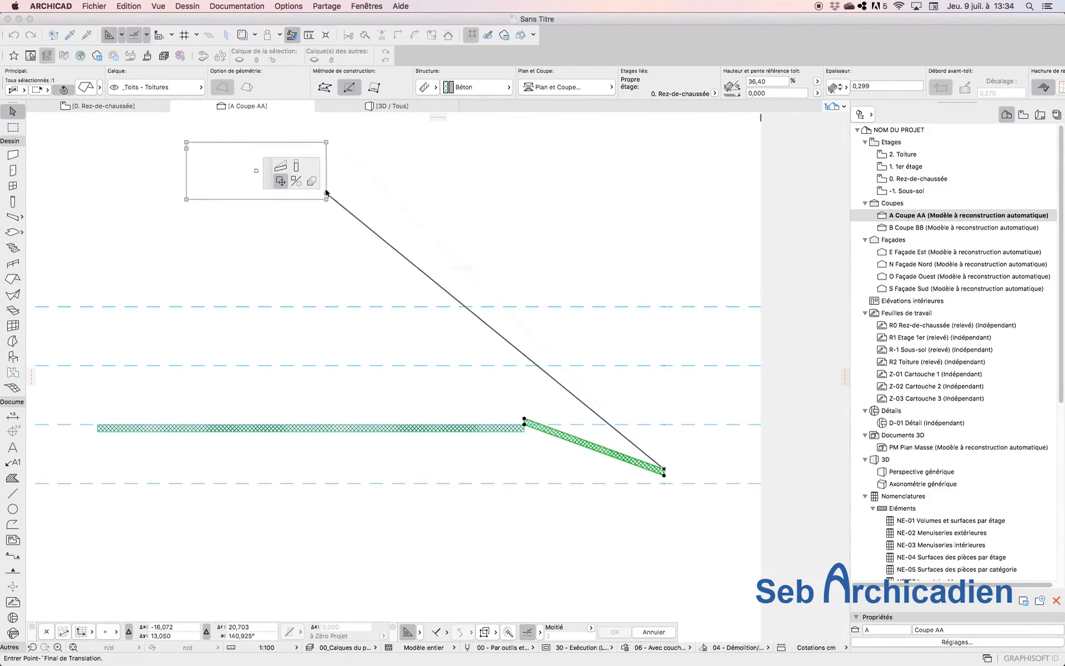
left_click(280, 165)
key("Escape")
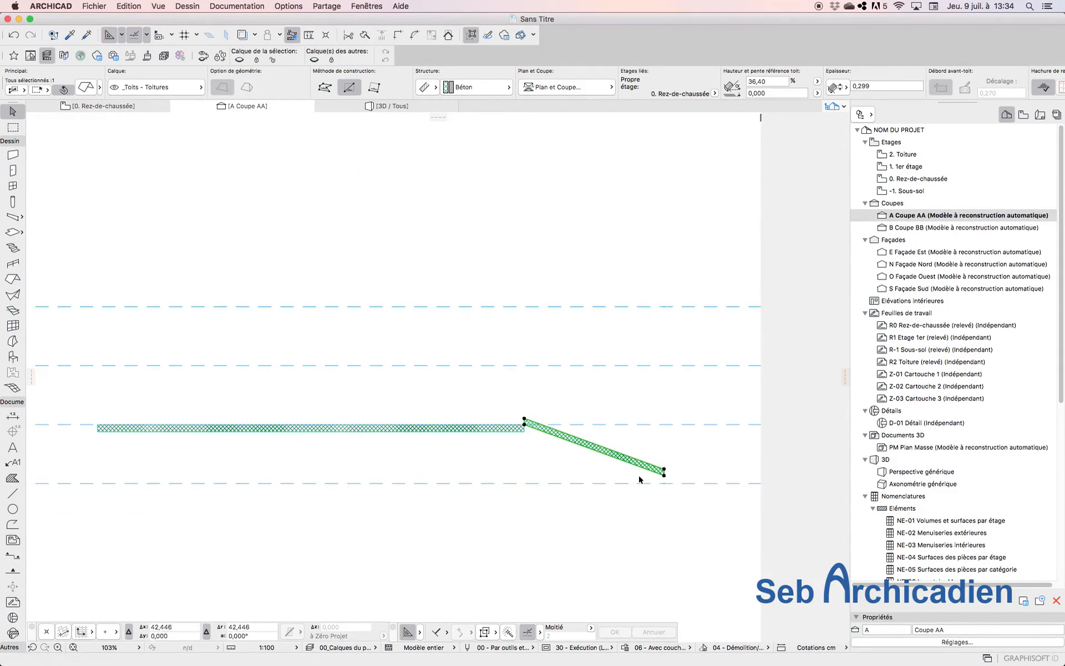
- Move the sloped roof down so its upper corner at the junction meets the slab's top corner
scroll(526, 438, "up", 5)
left_click(524, 418)
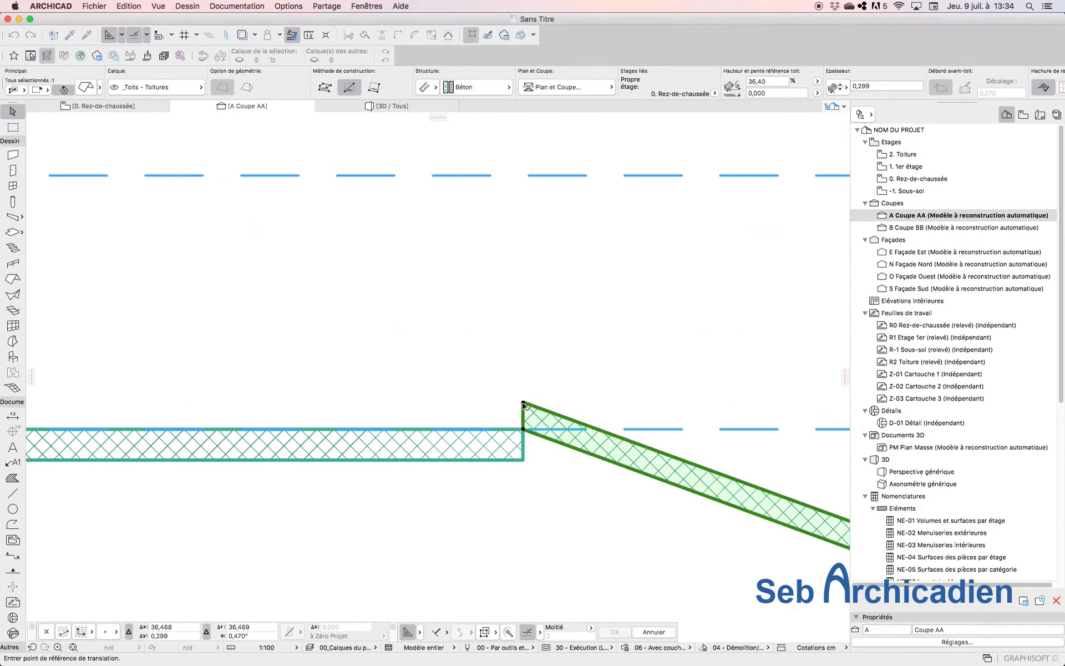
left_click(523, 428)
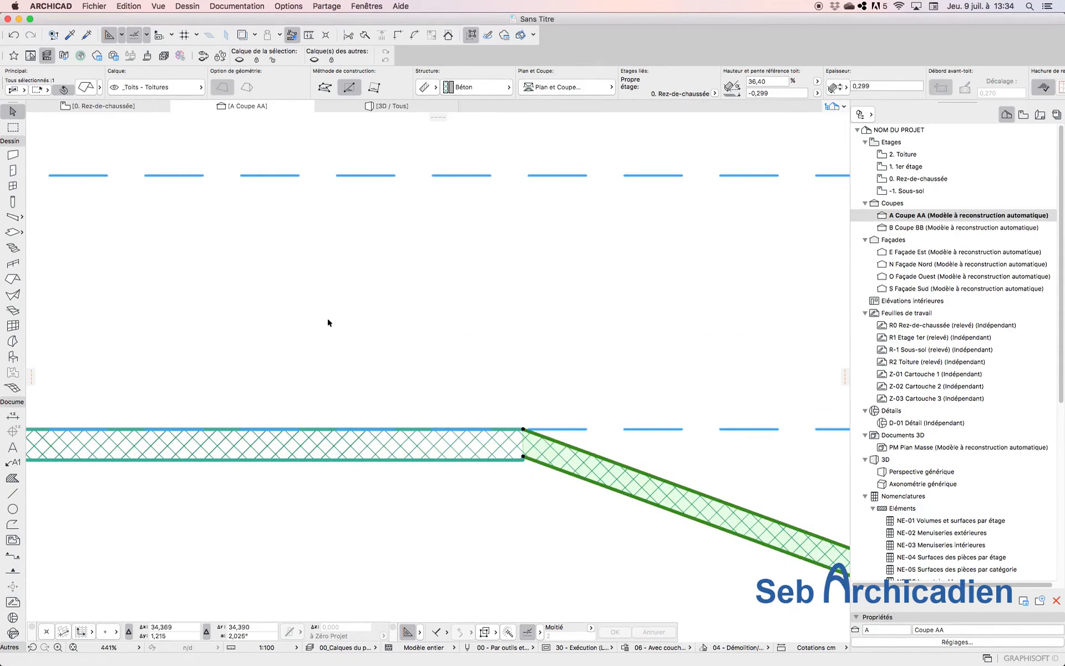
- Change the roof's pitch graphically from its far end so it rises away from the slab at about 20 %
scroll(328, 321, "down", 3)
scroll(444, 426, "up", 5)
scroll(265, 307, "down", 1)
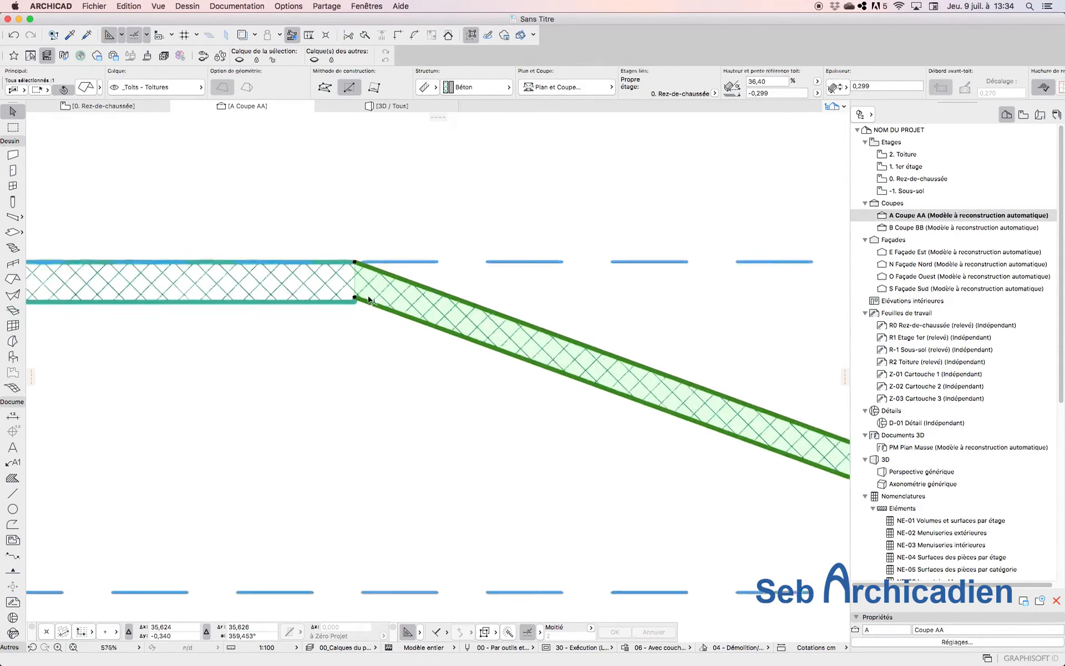
scroll(368, 298, "up", 4)
scroll(123, 288, "down", 4)
scroll(285, 311, "down", 3)
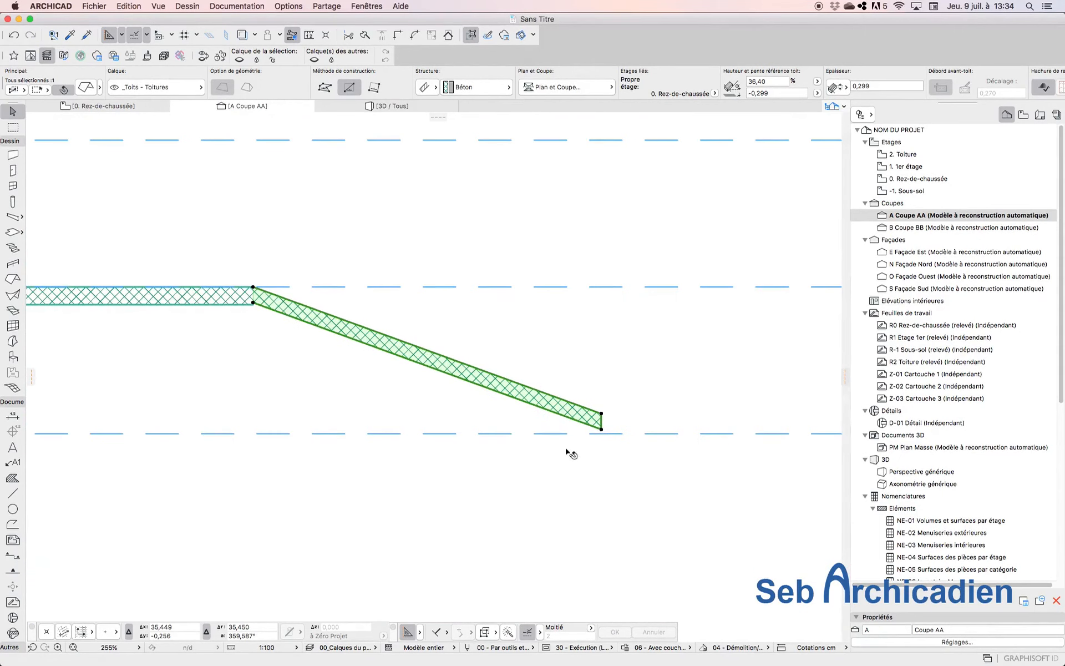
left_click(601, 428)
left_click(650, 427)
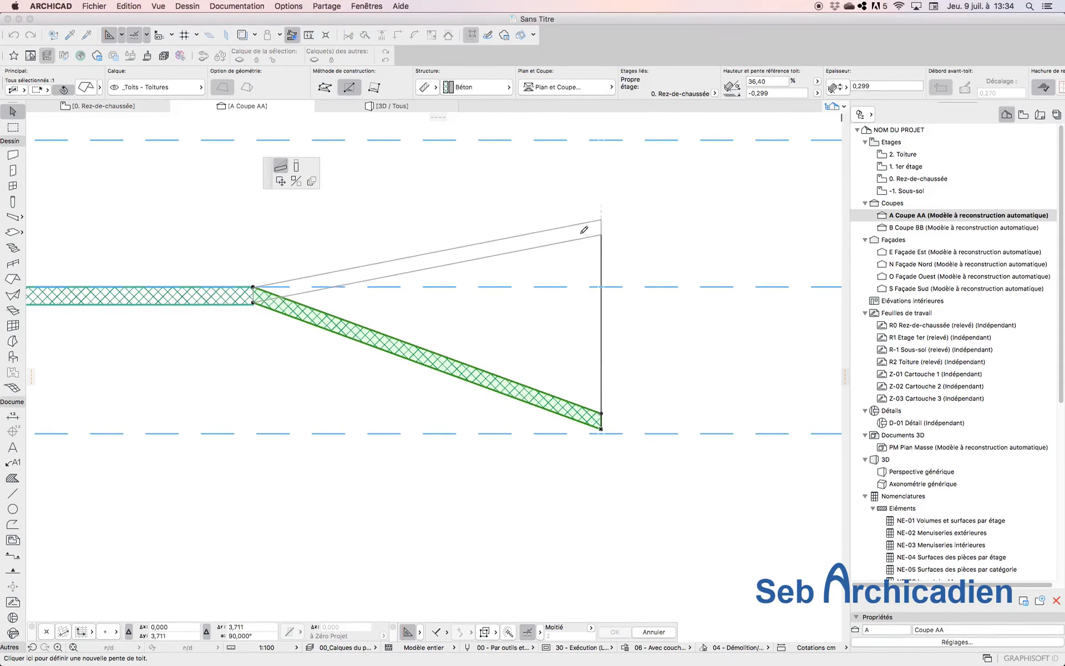
left_click(504, 261)
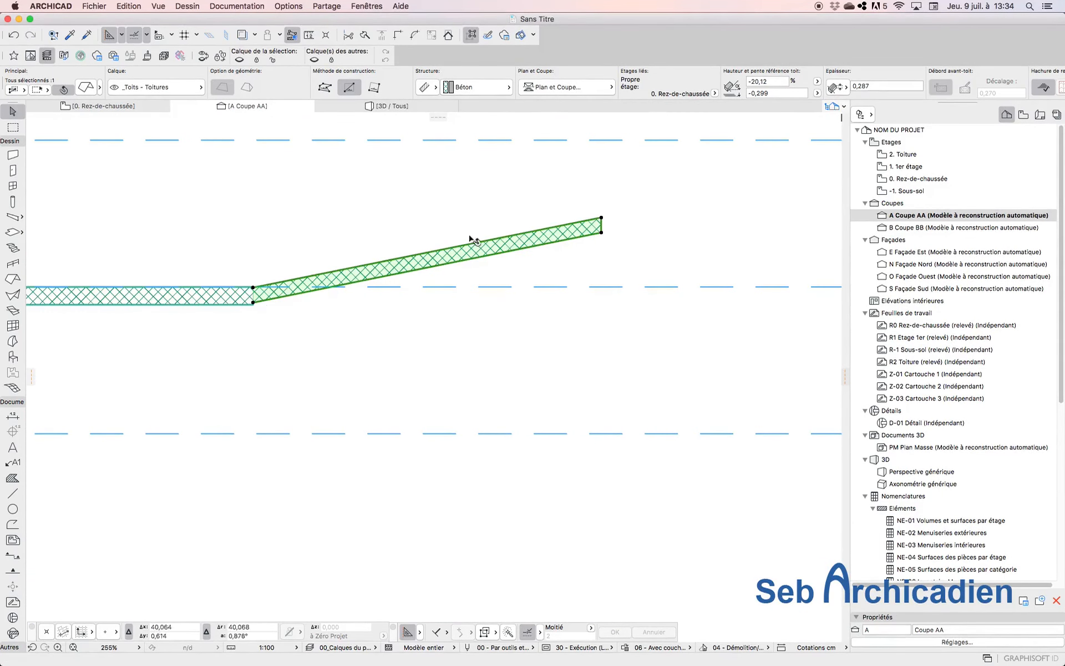
- Set the sloped roof's thickness to 0,34 m
scroll(205, 254, "down", 2)
scroll(207, 260, "up", 2)
scroll(483, 304, "up", 3)
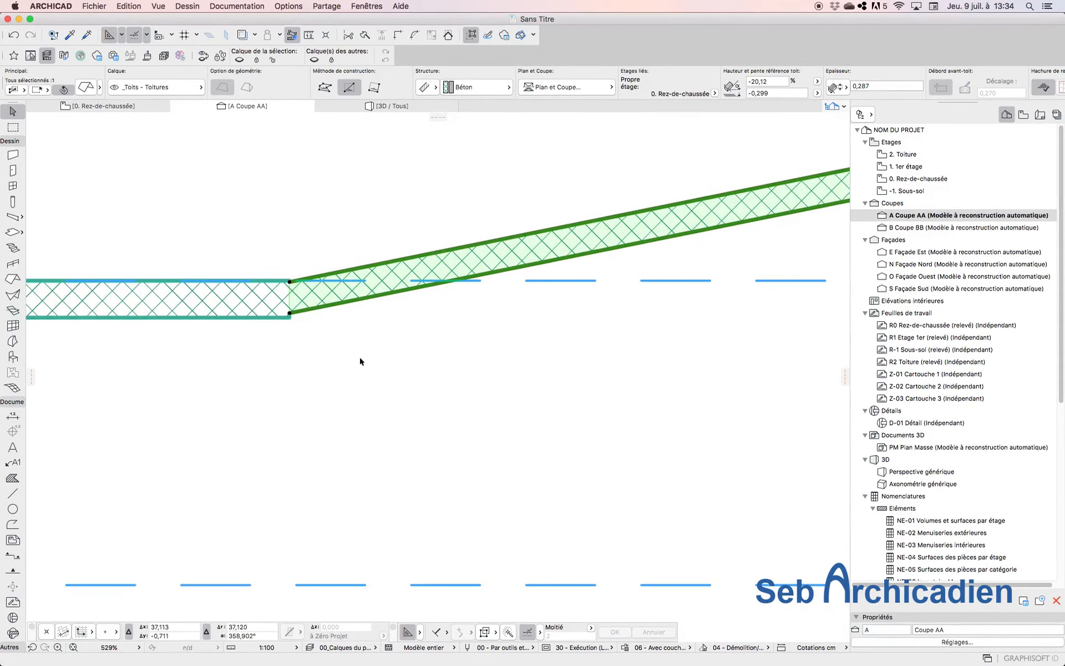
left_click(877, 85)
type("0,34")
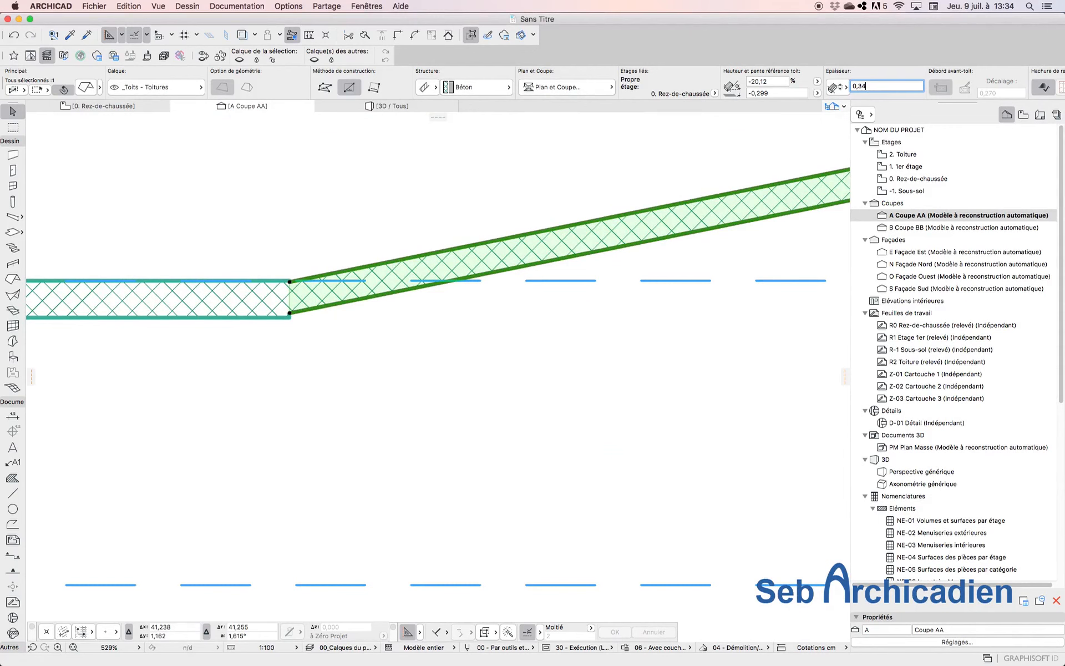
key("Return")
- Lower the thickened roof so its upper corner lines up with the slab's top surface
scroll(275, 275, "up", 5)
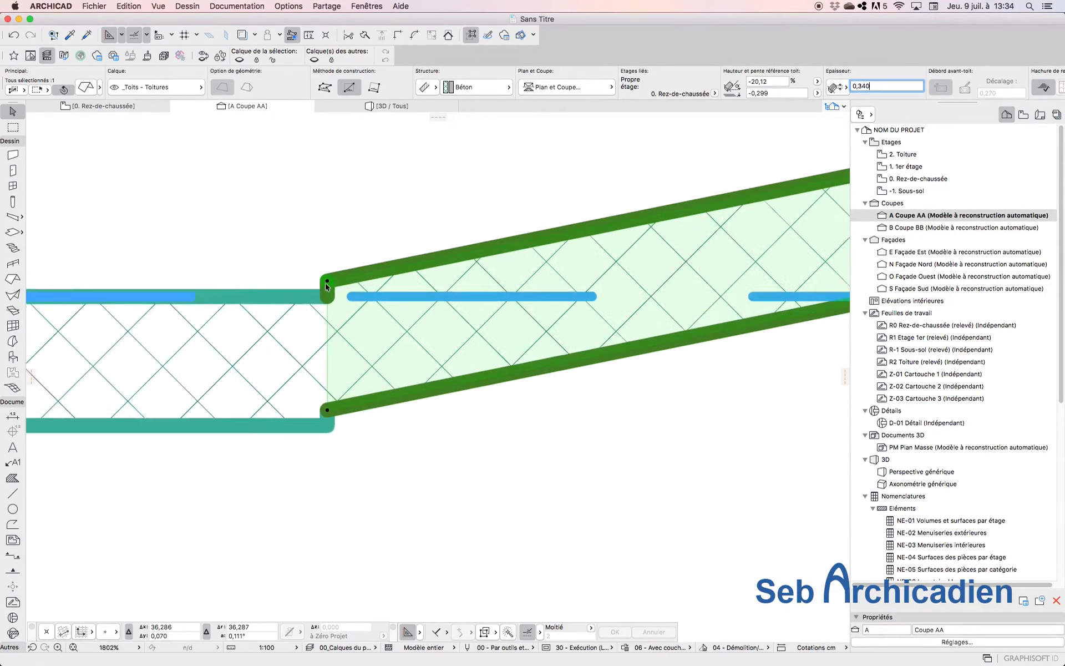
left_click(328, 280)
left_click(328, 297)
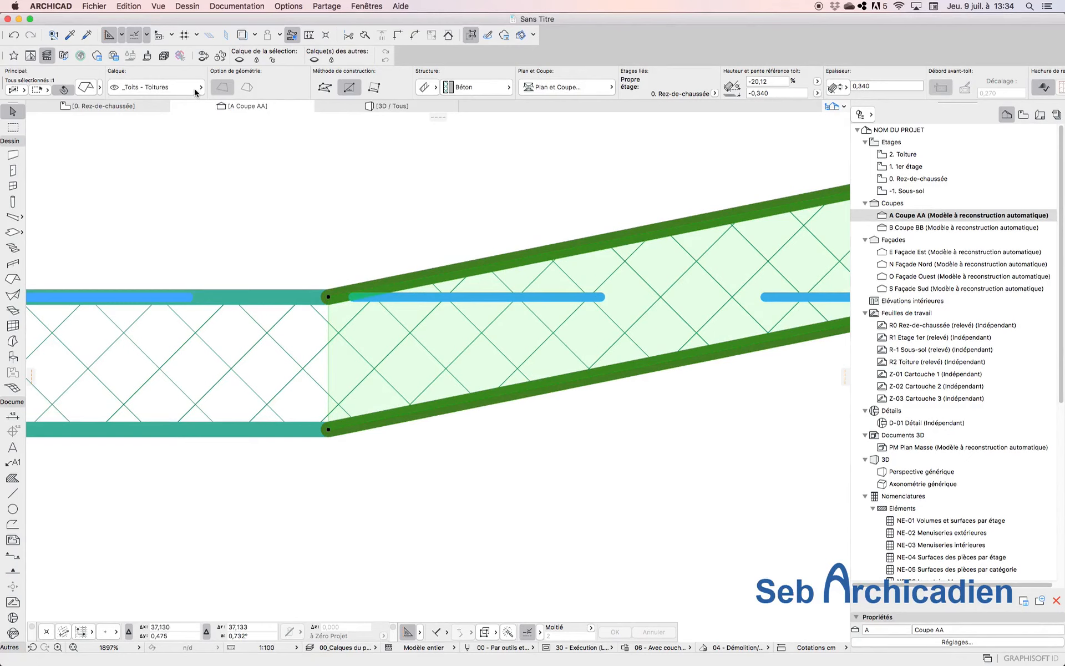
- Apply the 02 - Impression 50ème pen set to section AA
scroll(865, 78, "right", 5)
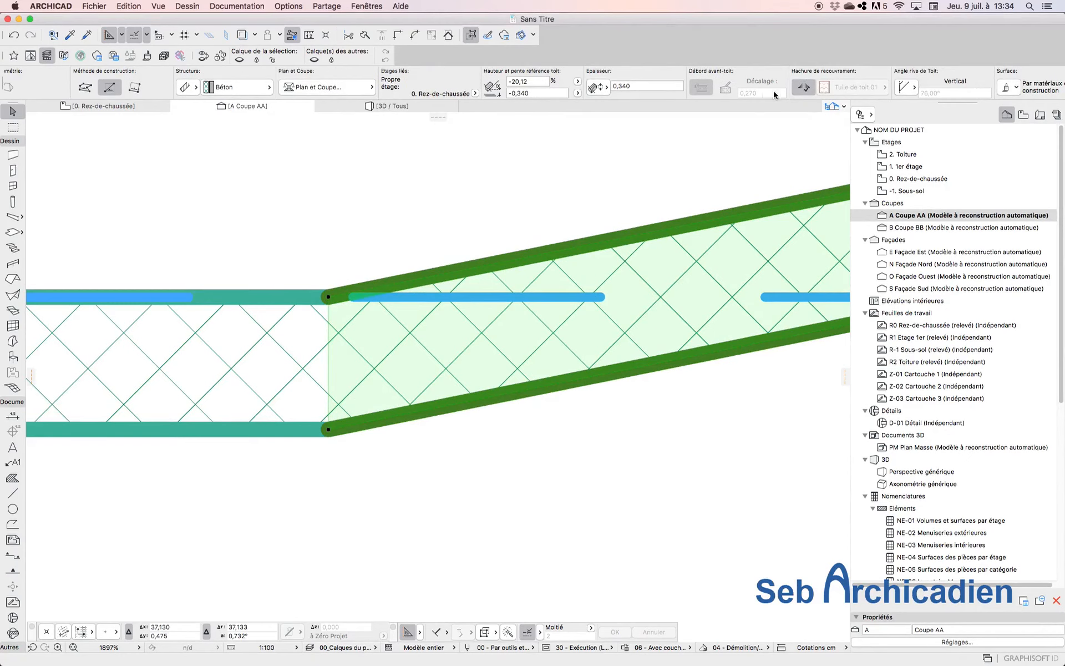
left_click(420, 245)
scroll(696, 330, "down", 3)
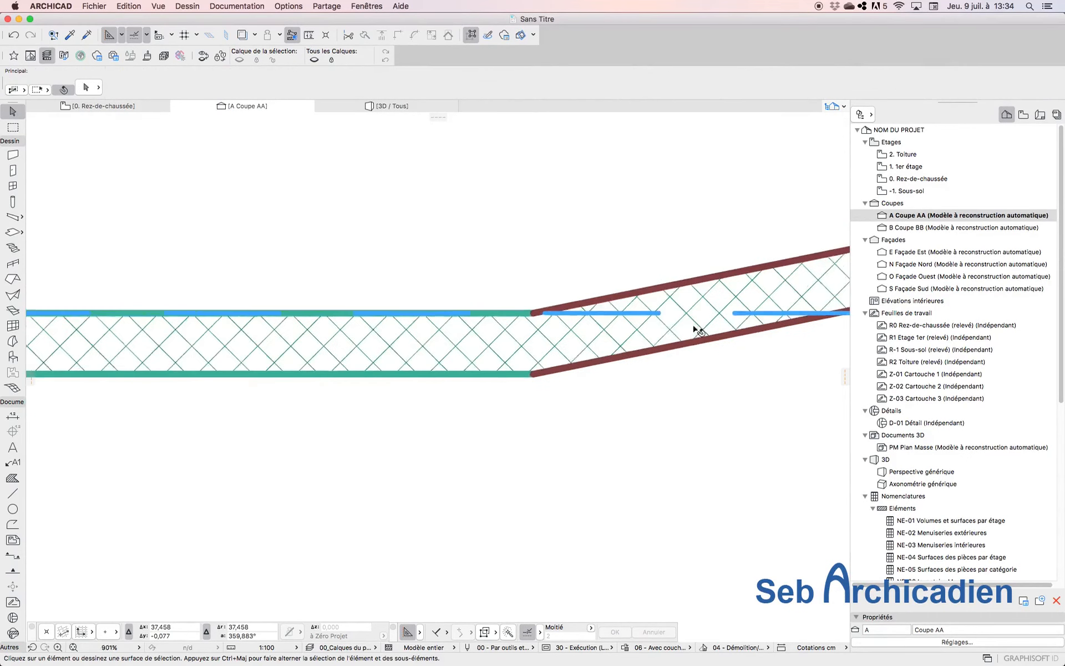
scroll(696, 330, "down", 1)
left_click(187, 7)
mouse_move(237, 6)
mouse_move(242, 83)
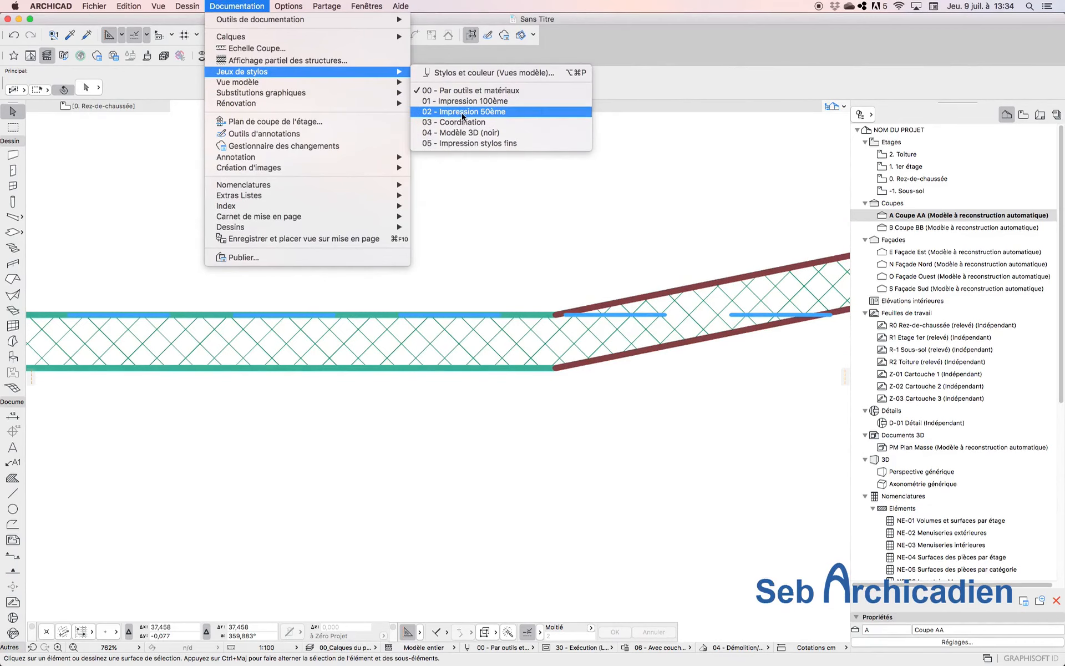
left_click(462, 112)
scroll(581, 387, "down", 4)
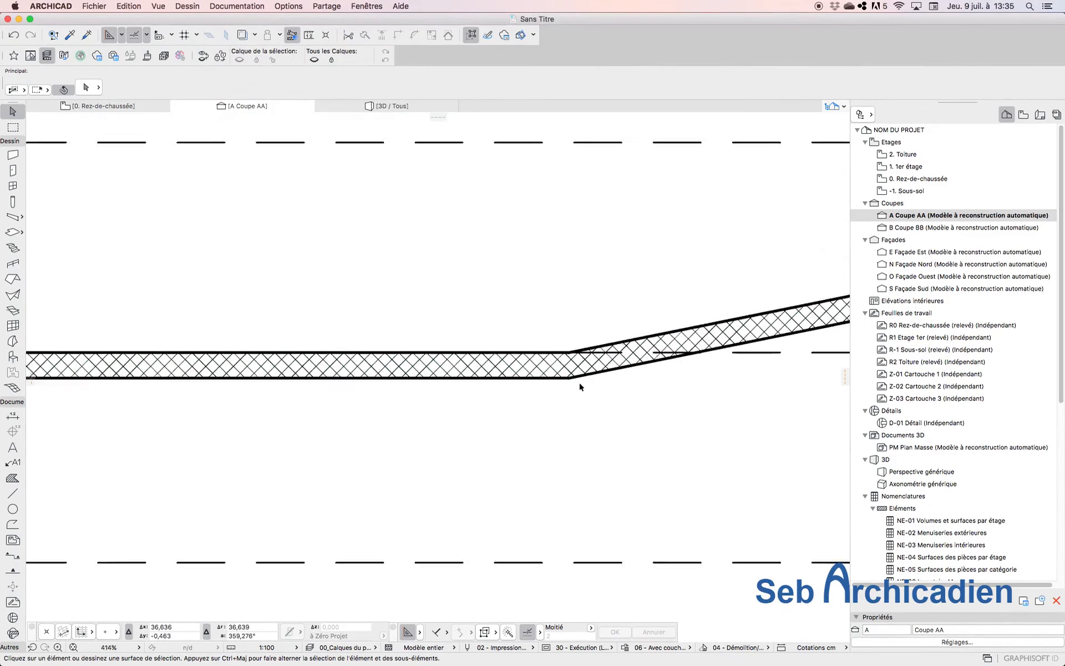
scroll(580, 387, "down", 5)
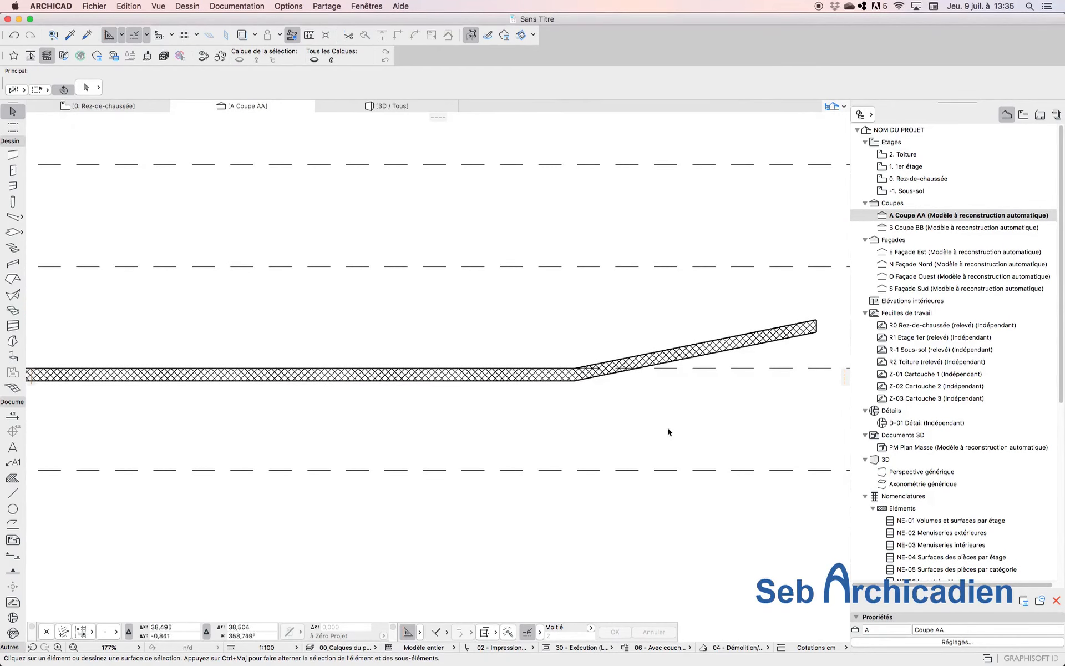
- Set the sloped roof's pitch to 3 %
left_click(654, 359)
left_click(552, 374)
left_click(706, 354)
scroll(749, 286, "down", 3)
scroll(695, 327, "up", 6)
scroll(705, 314, "down", 3)
scroll(531, 401, "down", 3)
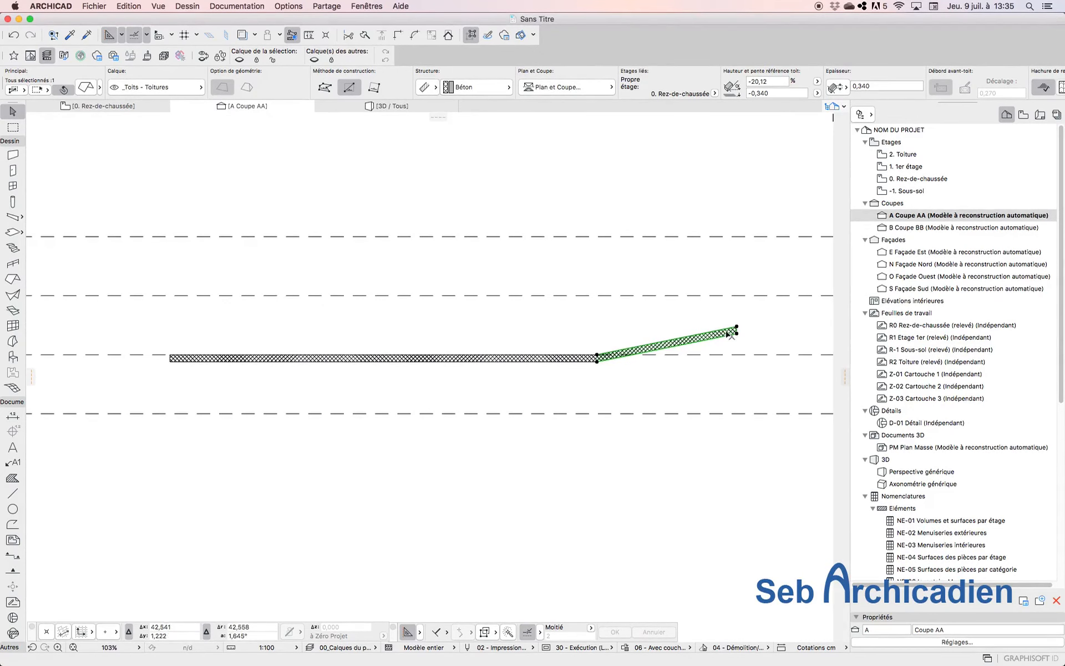
left_click(772, 82)
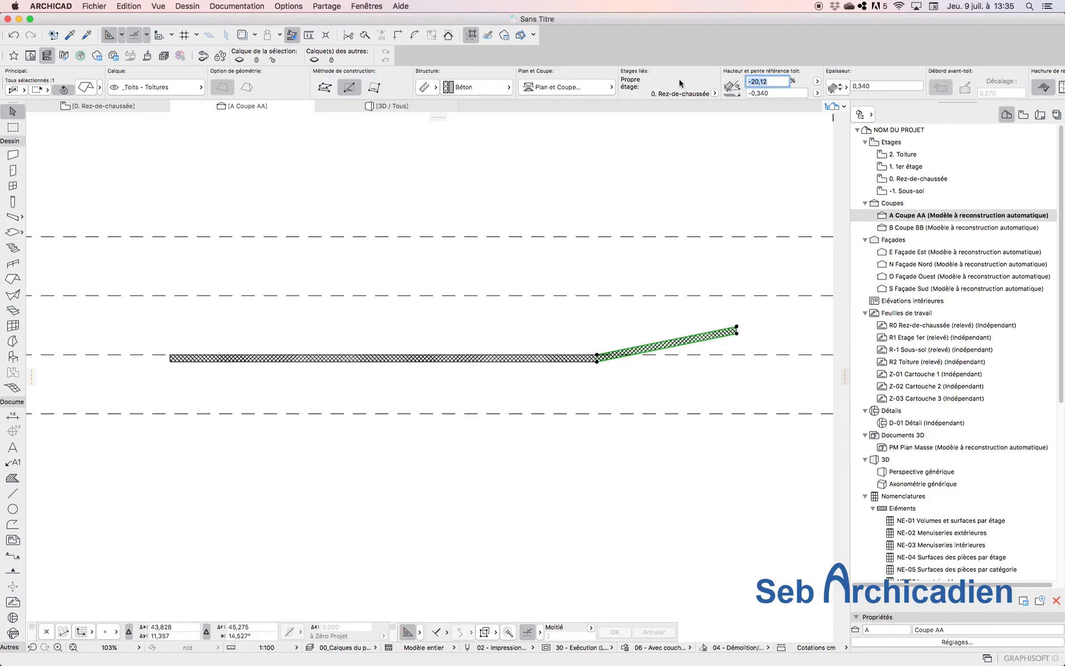
type("3")
key("Return")
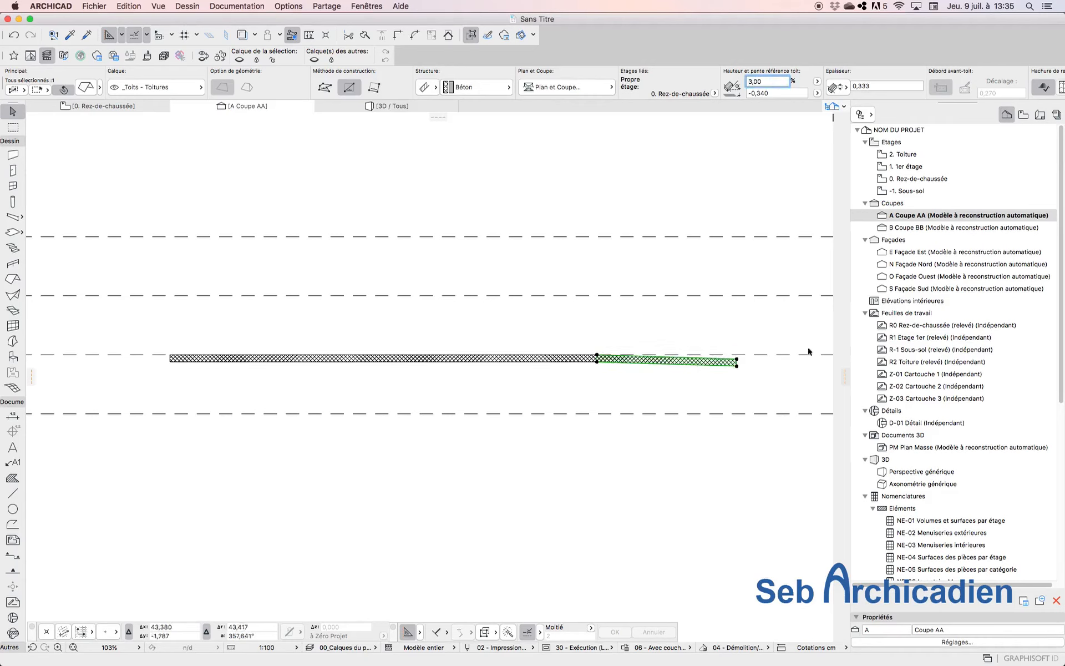
- Mirror the sloped roof about its far end and move it back so its upper corner meets the slab's top corner
left_click(736, 360, "super")
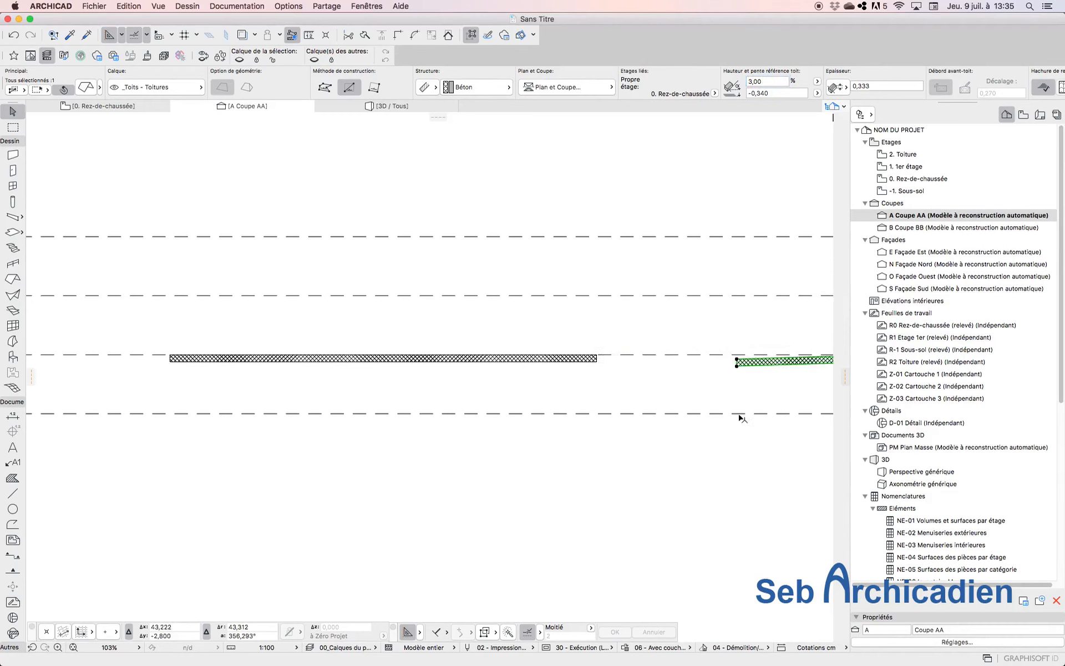
key("super+d")
left_click(736, 359)
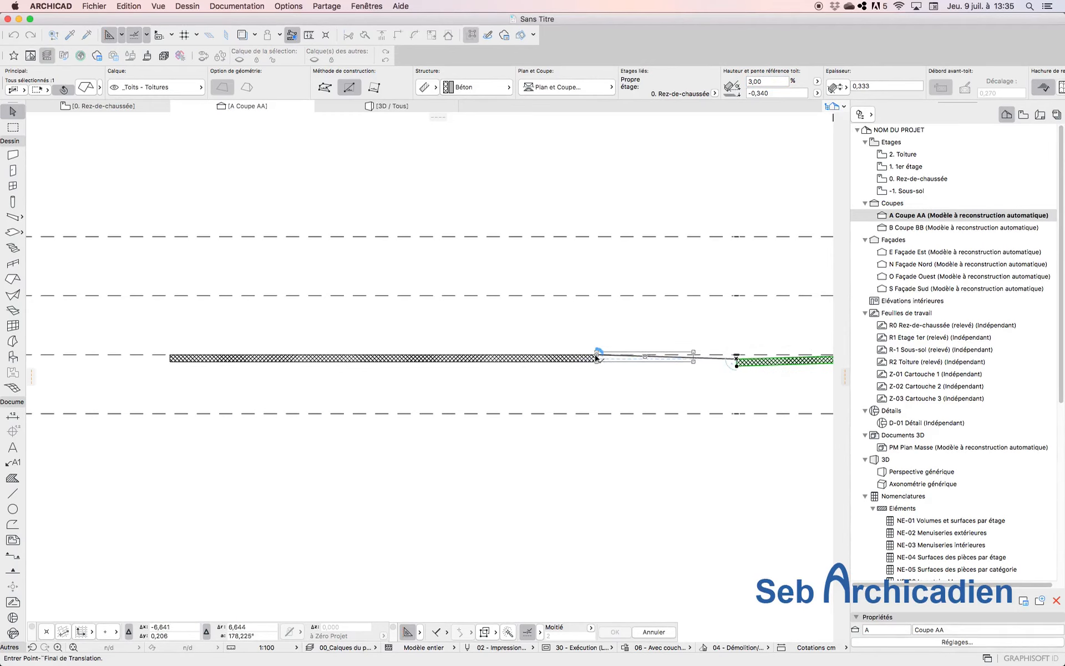
left_click(597, 357)
scroll(763, 347, "up", 5)
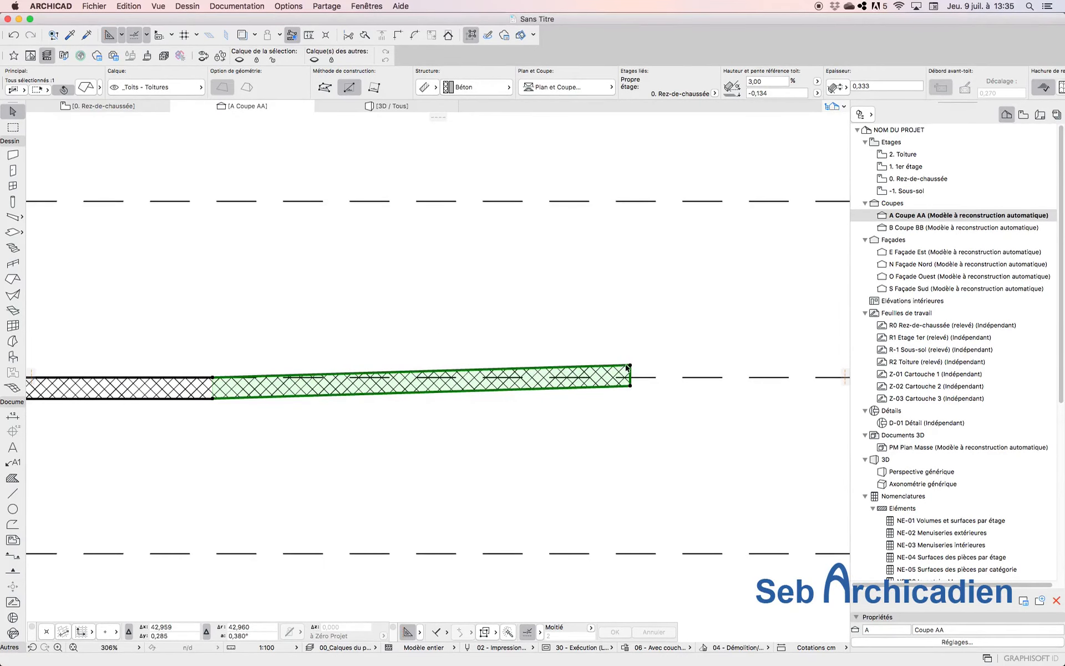
left_click(629, 365)
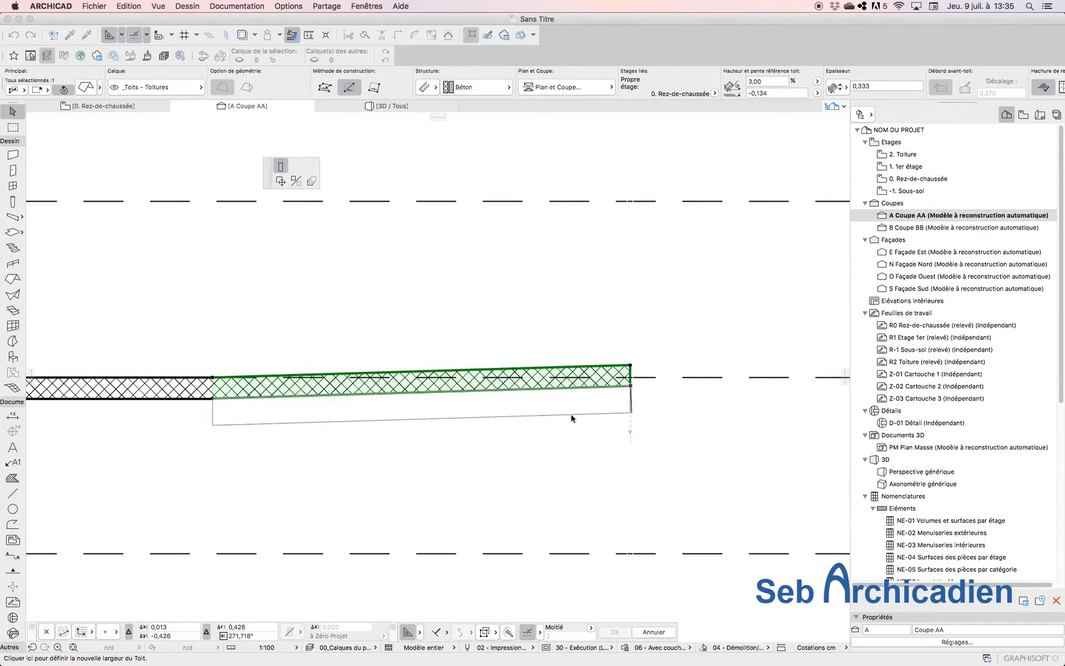
key("Escape")
left_click(676, 399)
scroll(621, 407, "left", 5)
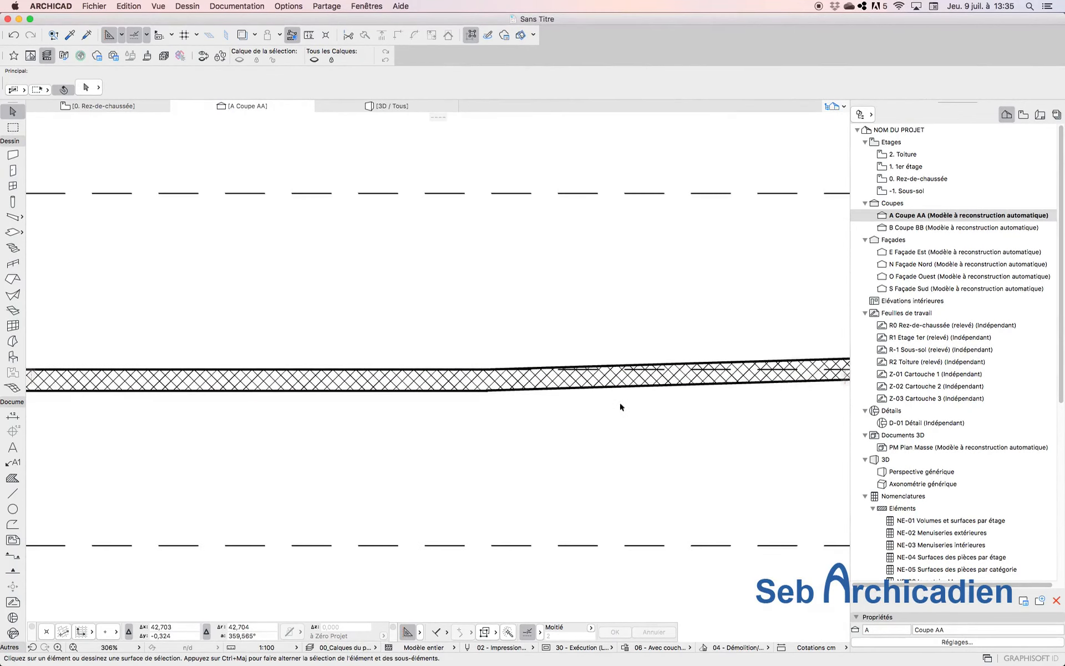
- Examine the sloped roof along its length, at its far end and in its pitch setting
left_click(562, 392)
scroll(555, 411, "down", 3)
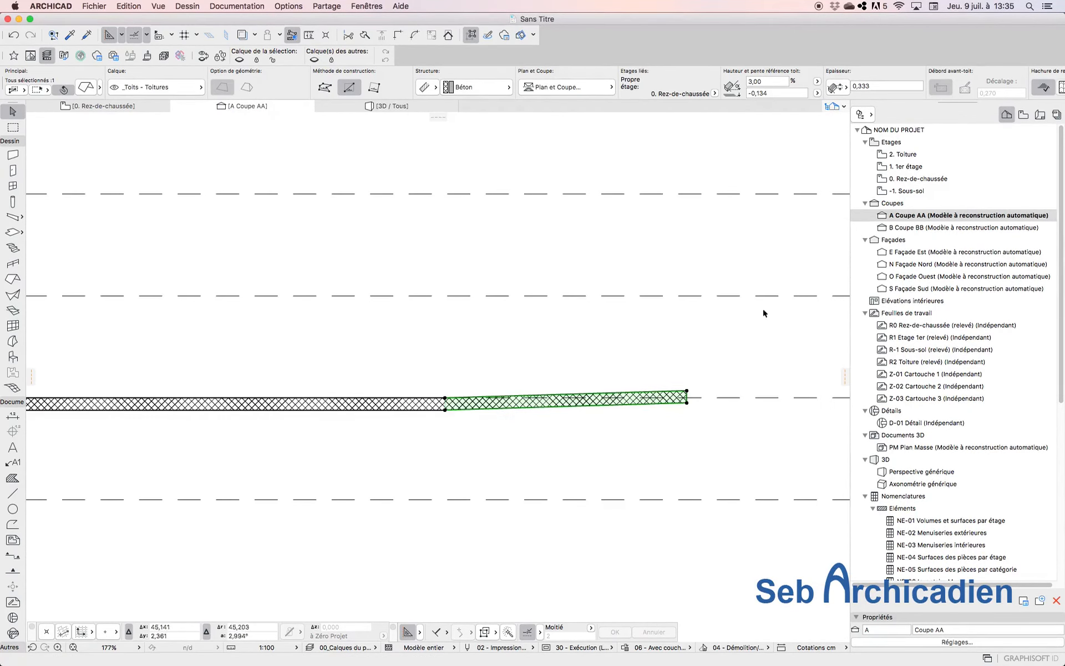
scroll(561, 297, "down", 2)
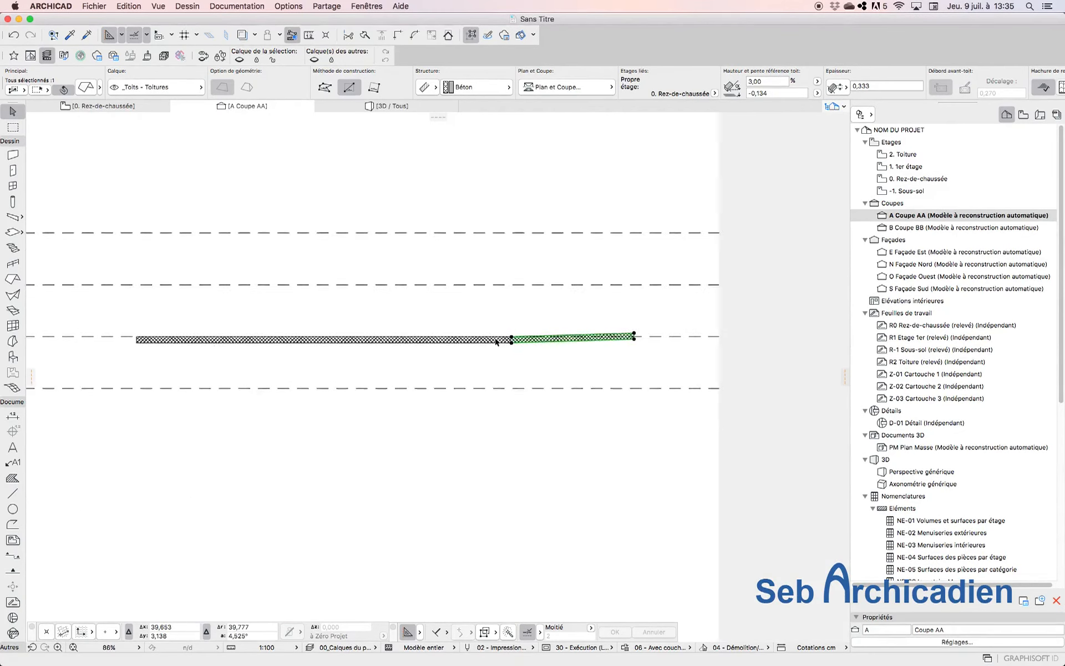
scroll(507, 333, "left", 3)
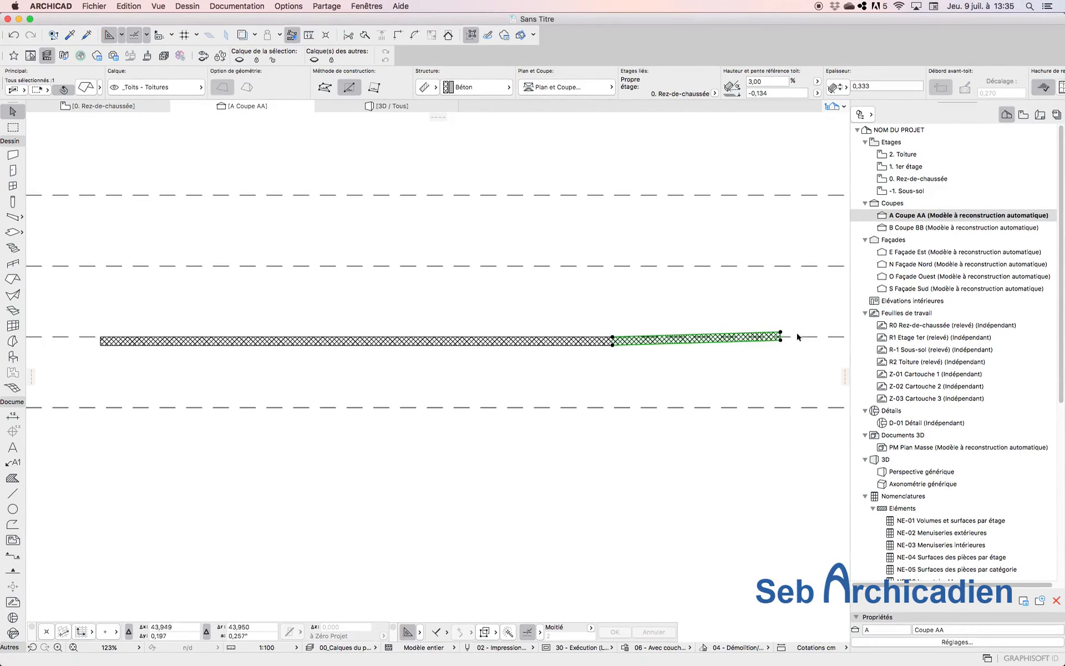
left_click(781, 342)
key("Escape")
left_click(751, 81)
scroll(610, 406, "down", 5)
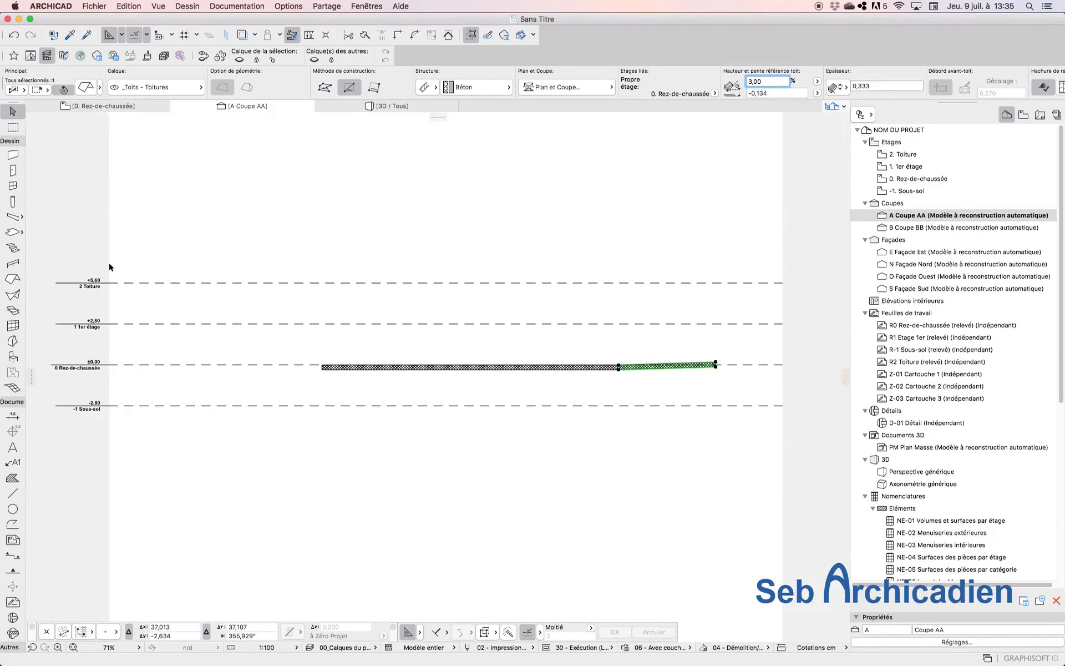
- On the Rez-de-chaussée plan, draw a beam along section line A outward from the midpoint of the slab's edge opposite the roof
left_click(100, 106)
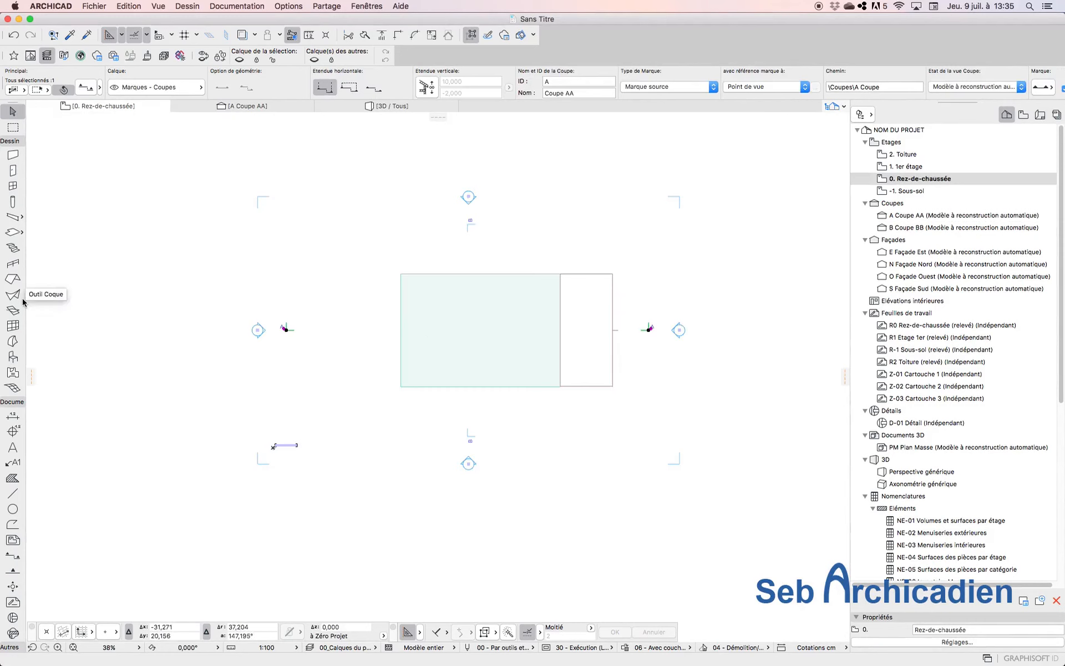
left_click(401, 330)
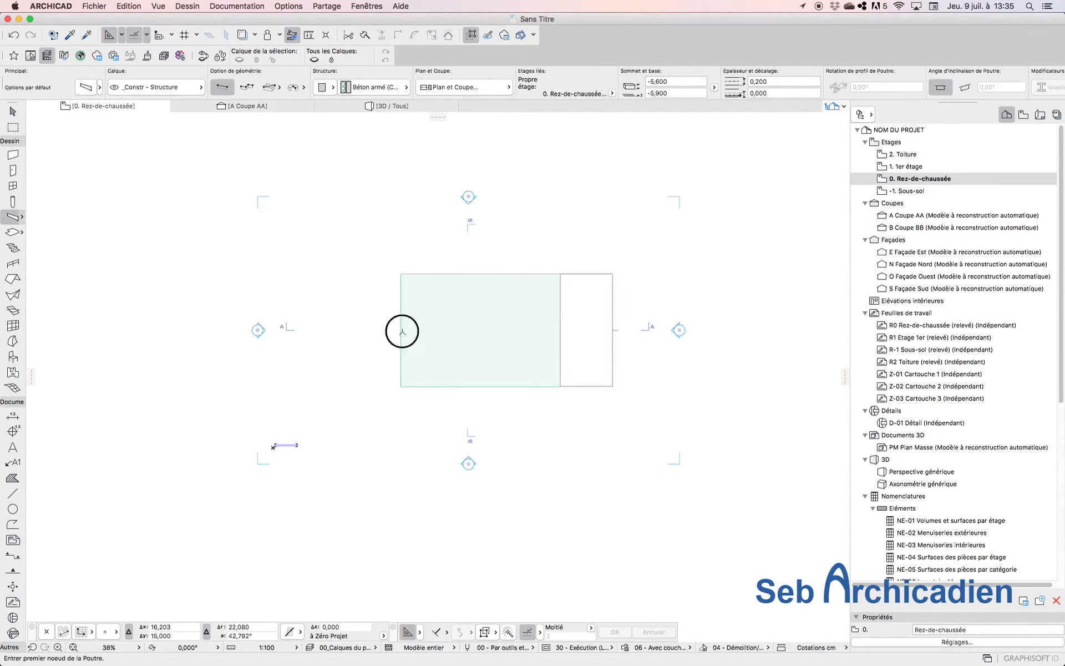
left_click(318, 329)
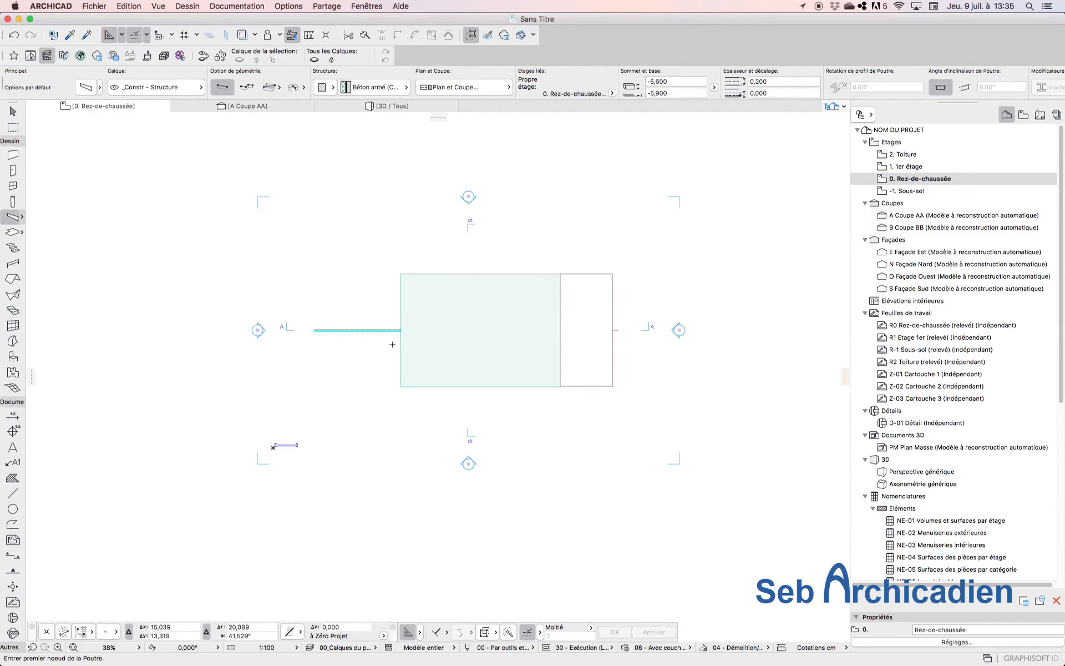
key("Escape")
- Change the new beam's building material to Béton
left_click(370, 330)
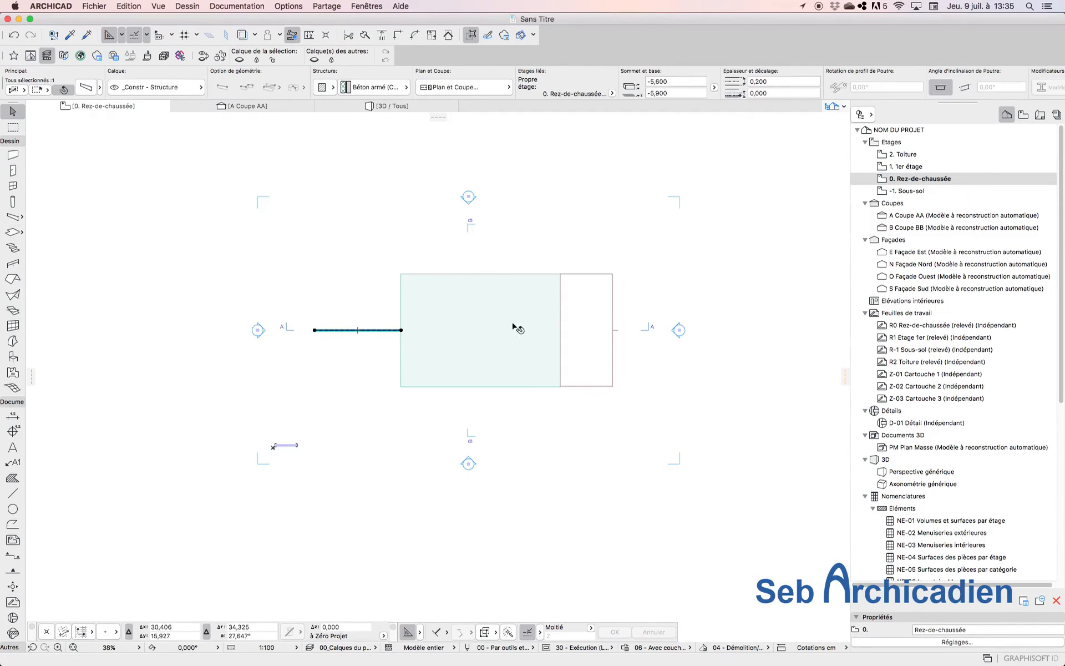
left_click(357, 89)
left_click(441, 388)
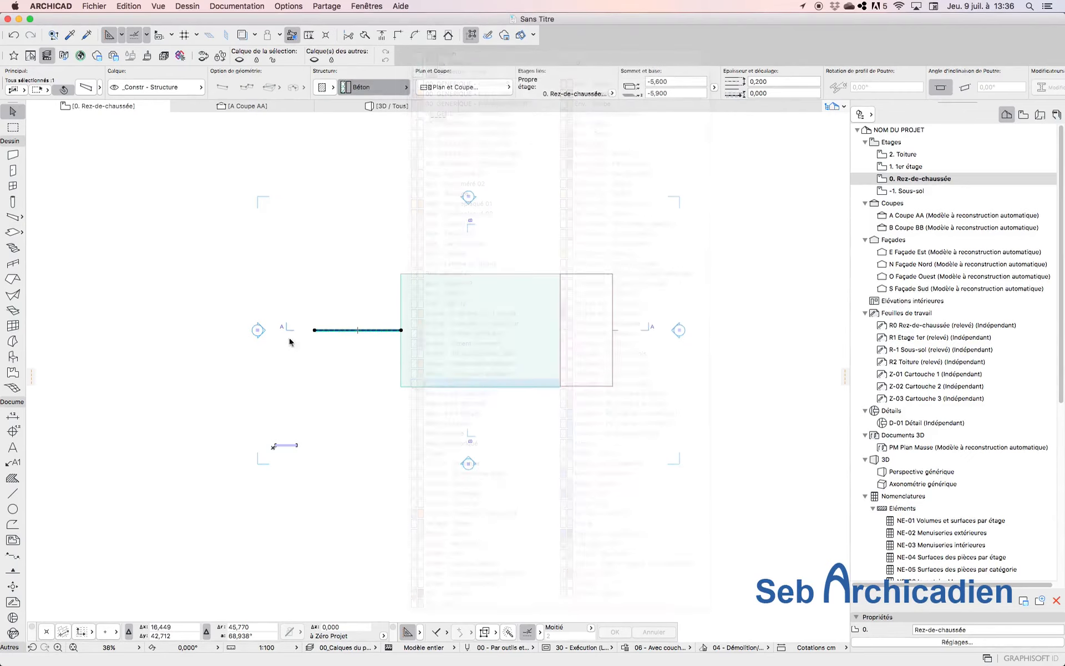
left_click(367, 297)
- In section AA, incline the beam by raising its free end to an angle of about 3,37°
left_click(244, 105)
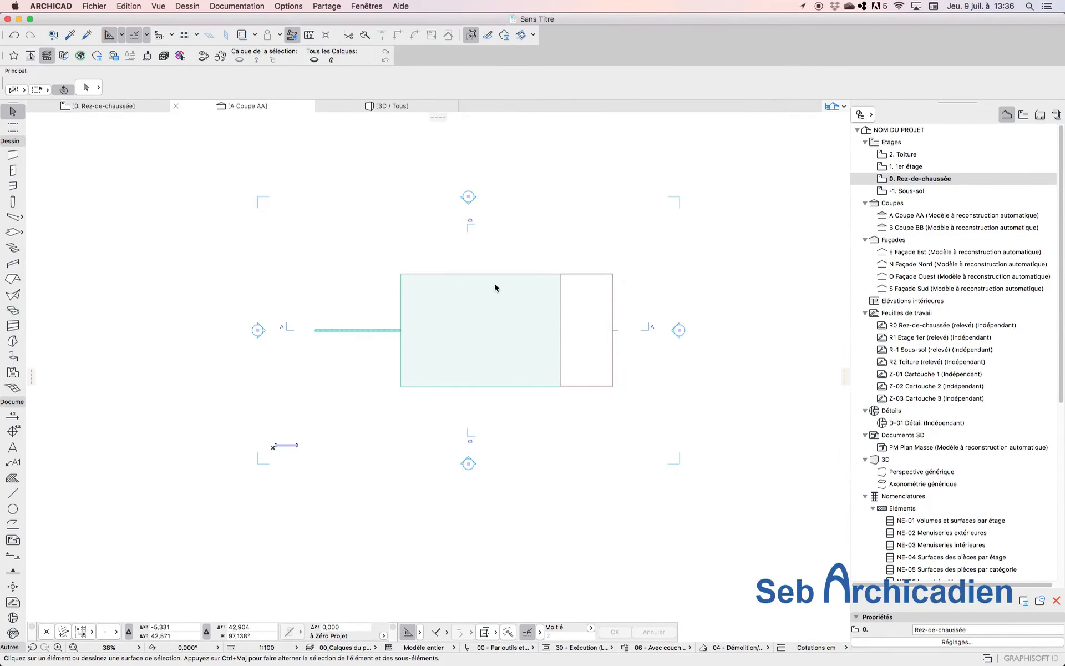
scroll(191, 379, "up", 10)
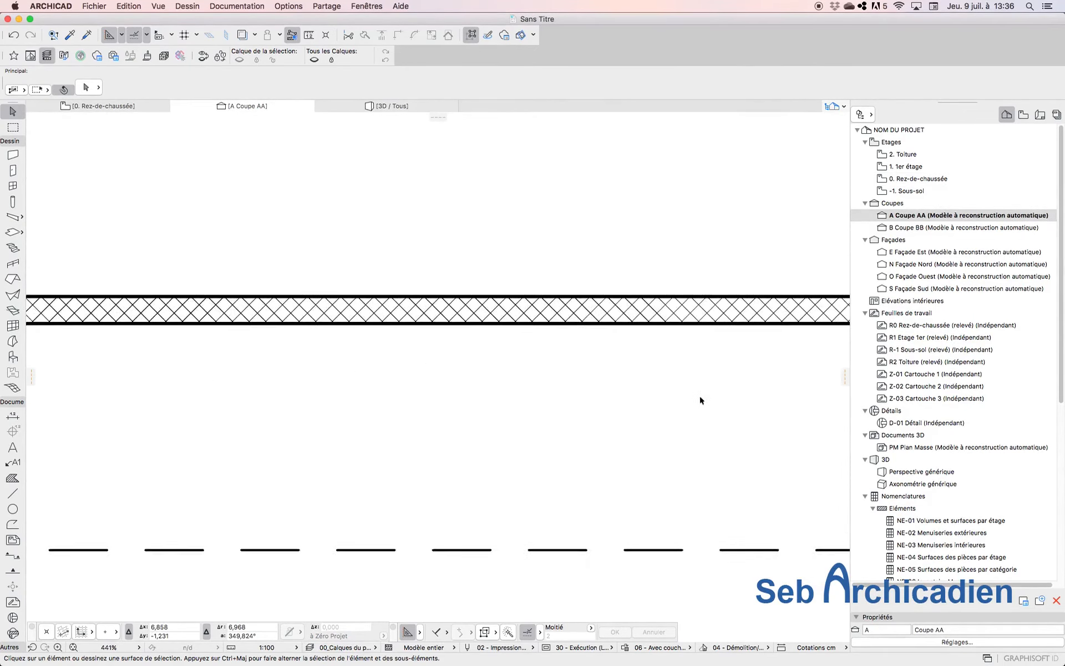
left_click(518, 355)
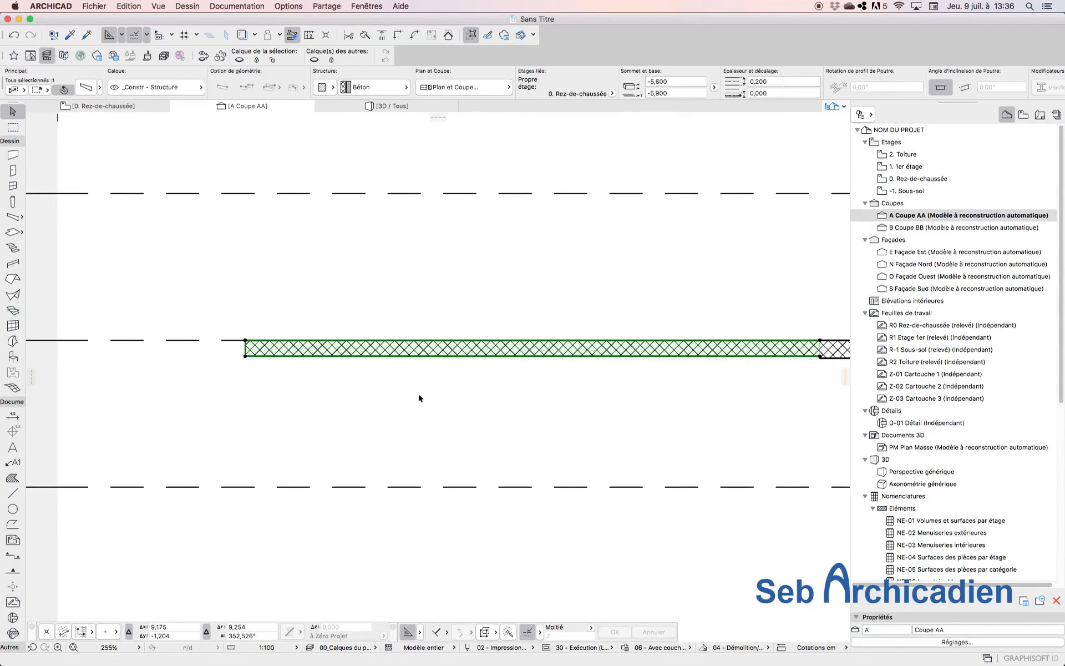
left_click(255, 340)
scroll(66, 359, "down", 3)
scroll(67, 360, "down", 2)
left_click(281, 166)
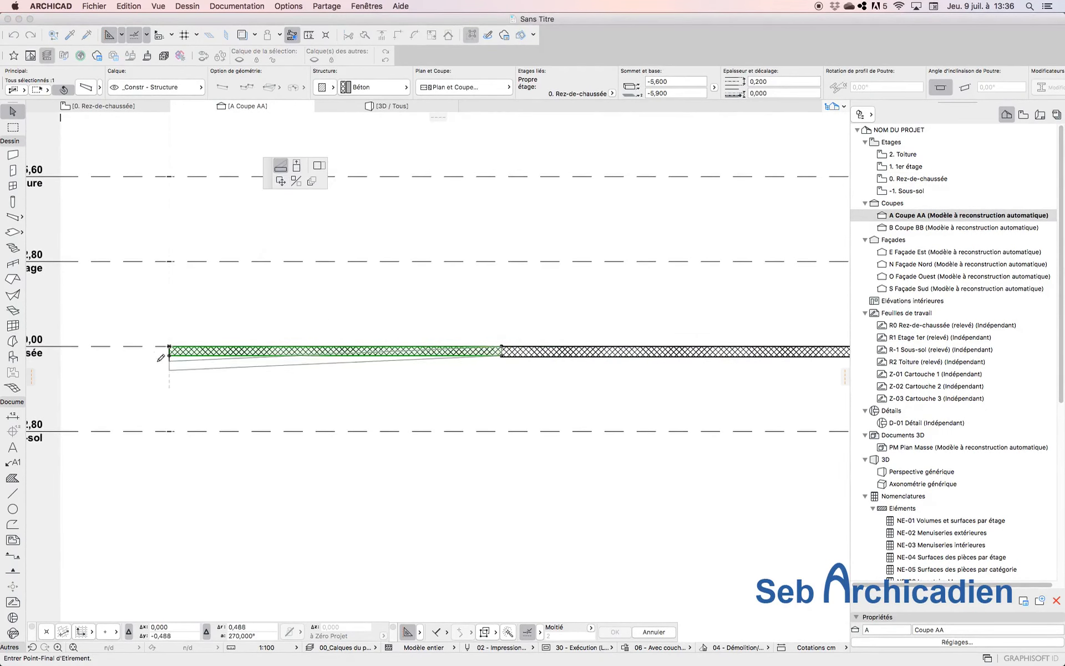
left_click(169, 327)
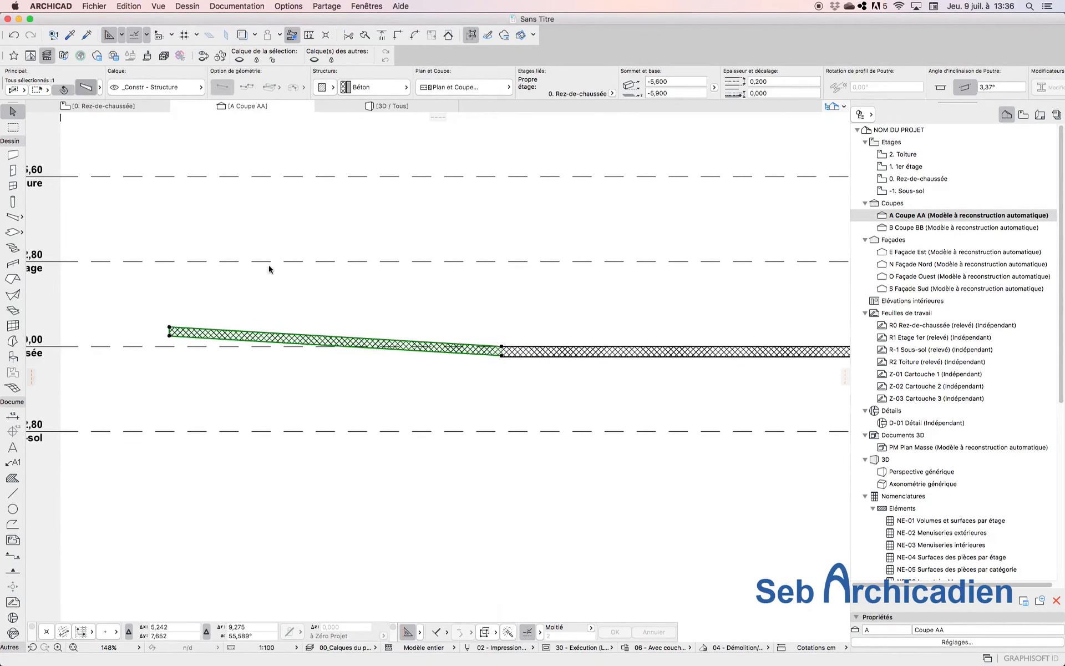
- Set the beam's inclination angle to 3°
key("super+t")
left_click(397, 632)
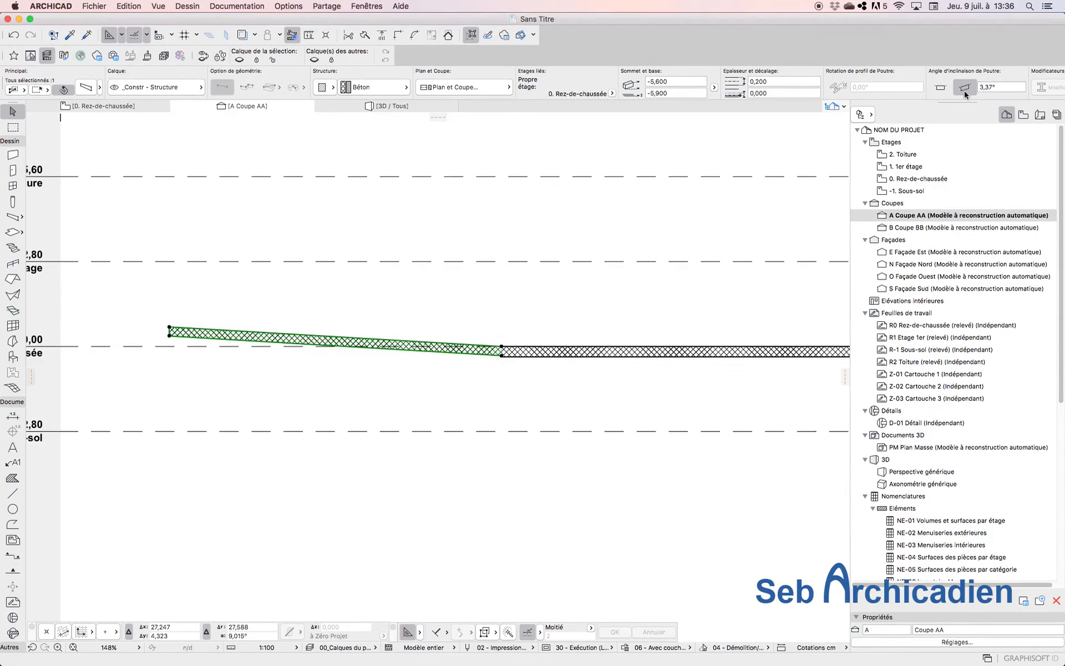
left_click(1008, 89)
type("3")
key("Return")
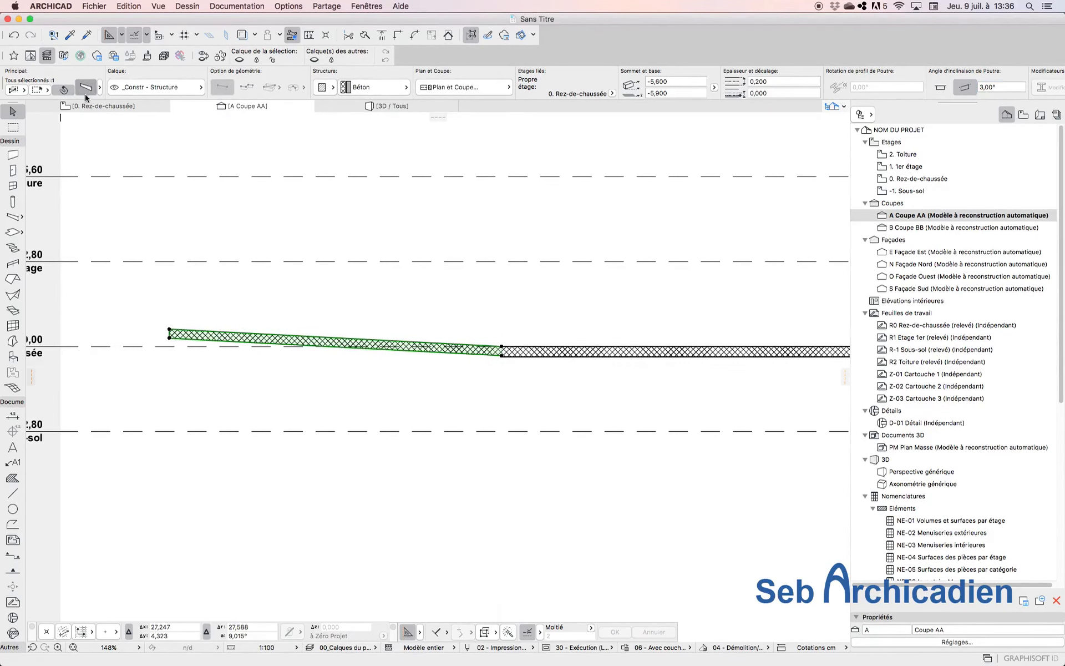
- Check the beam's inclination angle and its unit in the beam settings
key("super+t")
left_click(436, 142)
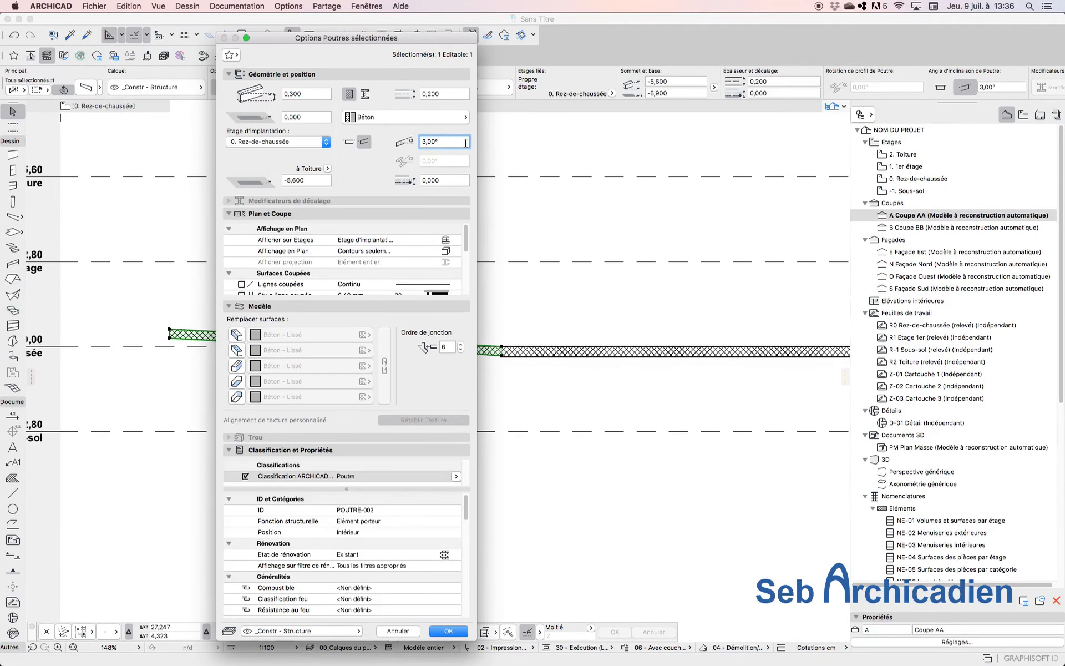
left_click(448, 632)
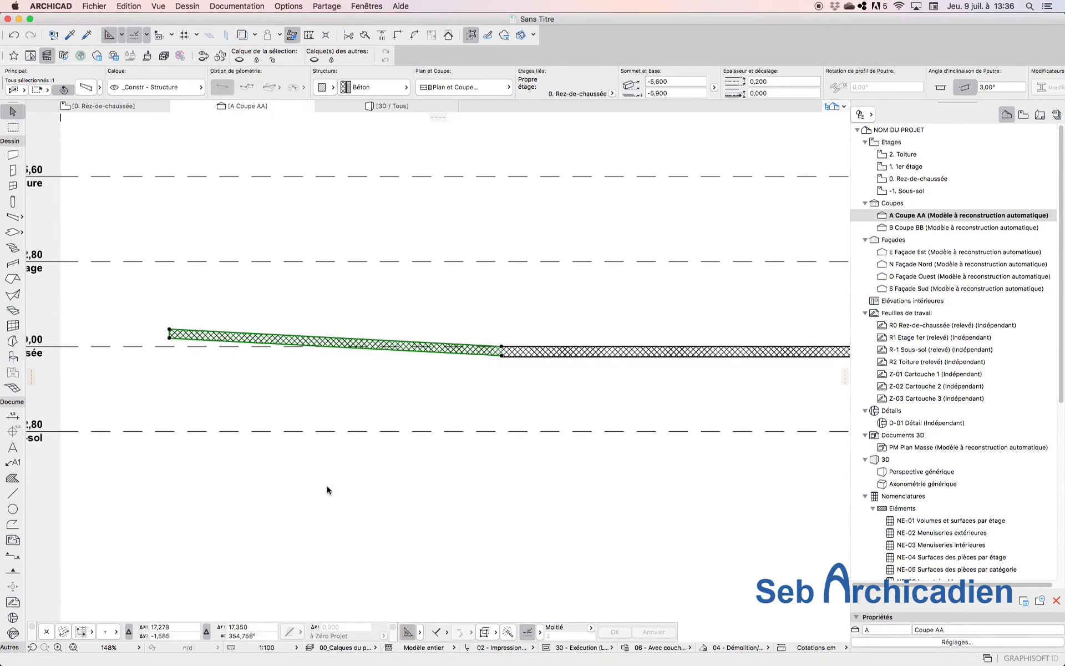
left_click(327, 398)
- Switch the sloped roof's pitch unit to degrees and back to percent
scroll(252, 438, "down", 5)
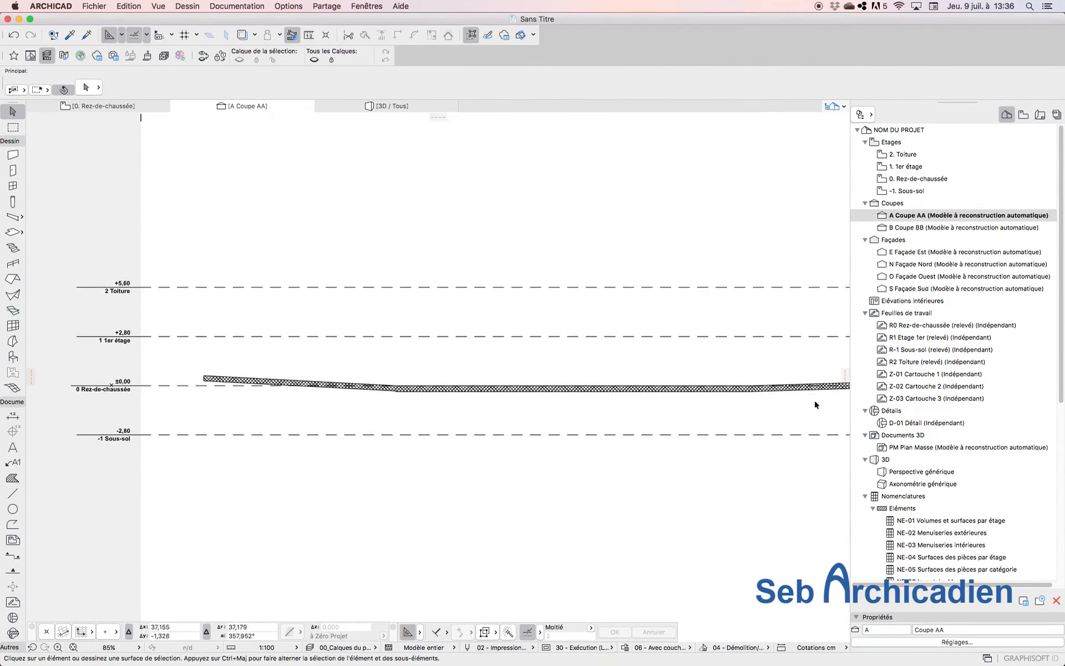
scroll(242, 432, "down", 3)
left_click(610, 399)
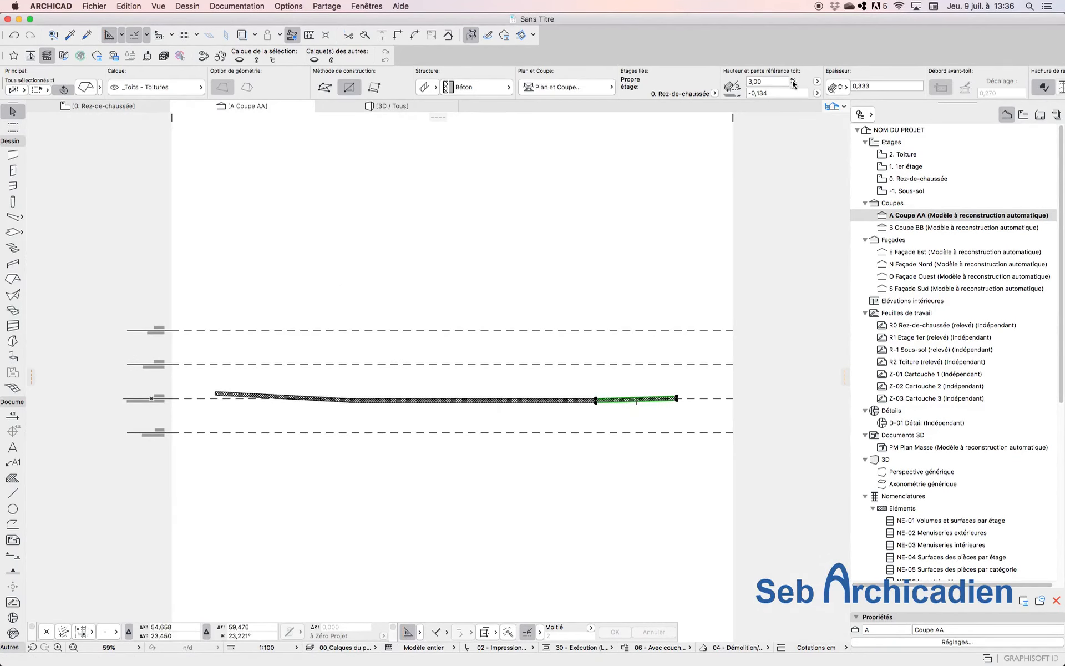
left_click(817, 82)
left_click(832, 81)
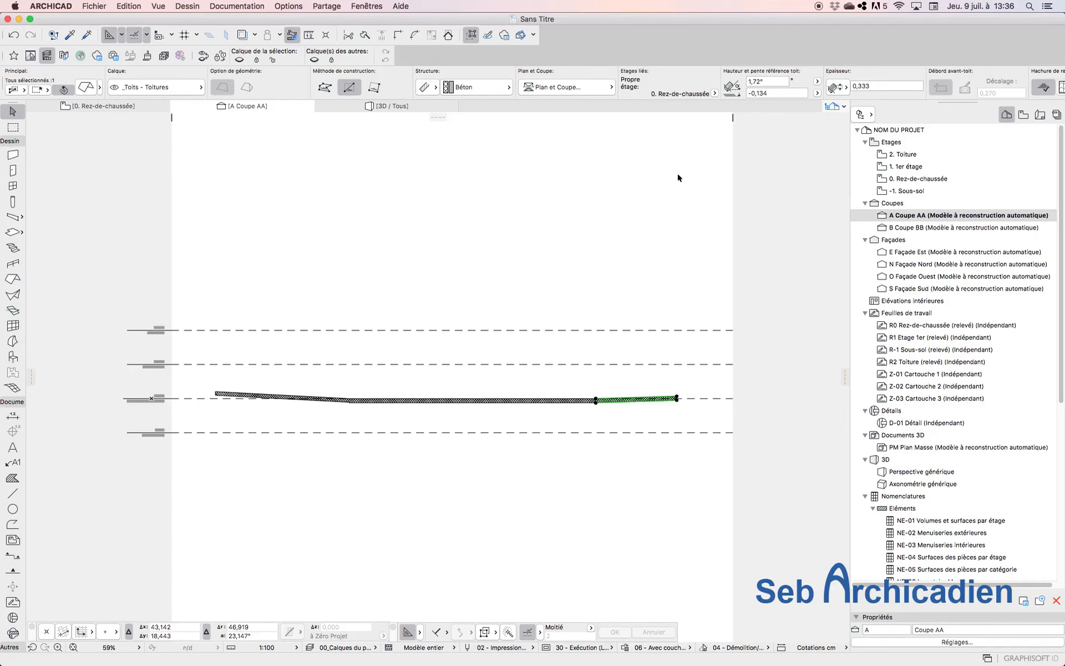
left_click(819, 82)
left_click(820, 84)
left_click(614, 361)
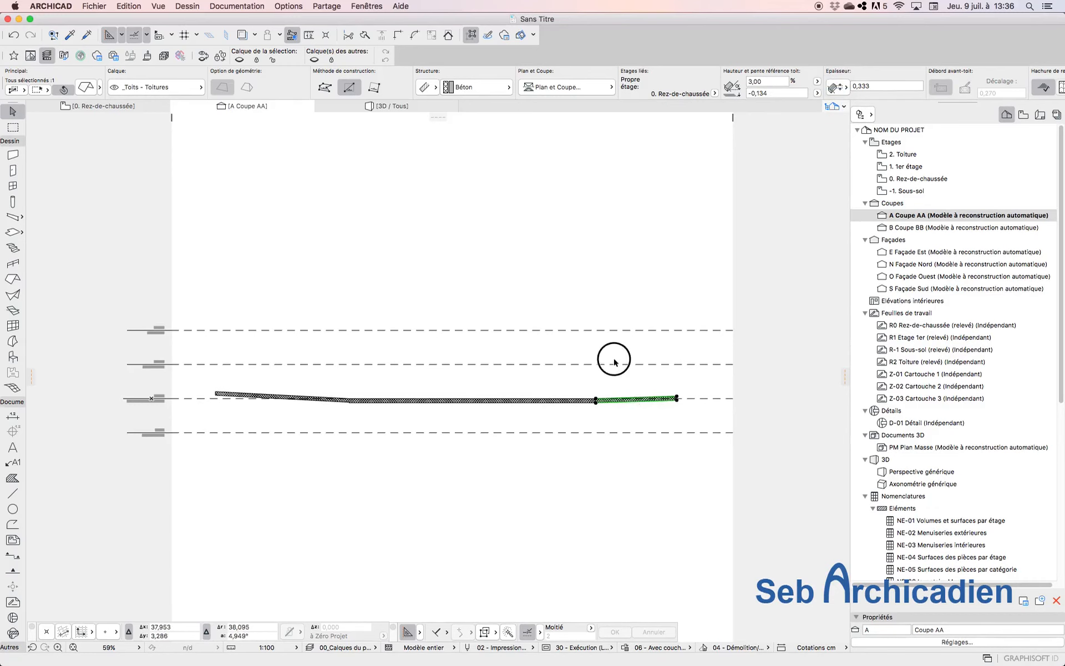
- Set the inclined beam's width to 2 m on the ground floor plan
left_click(92, 106)
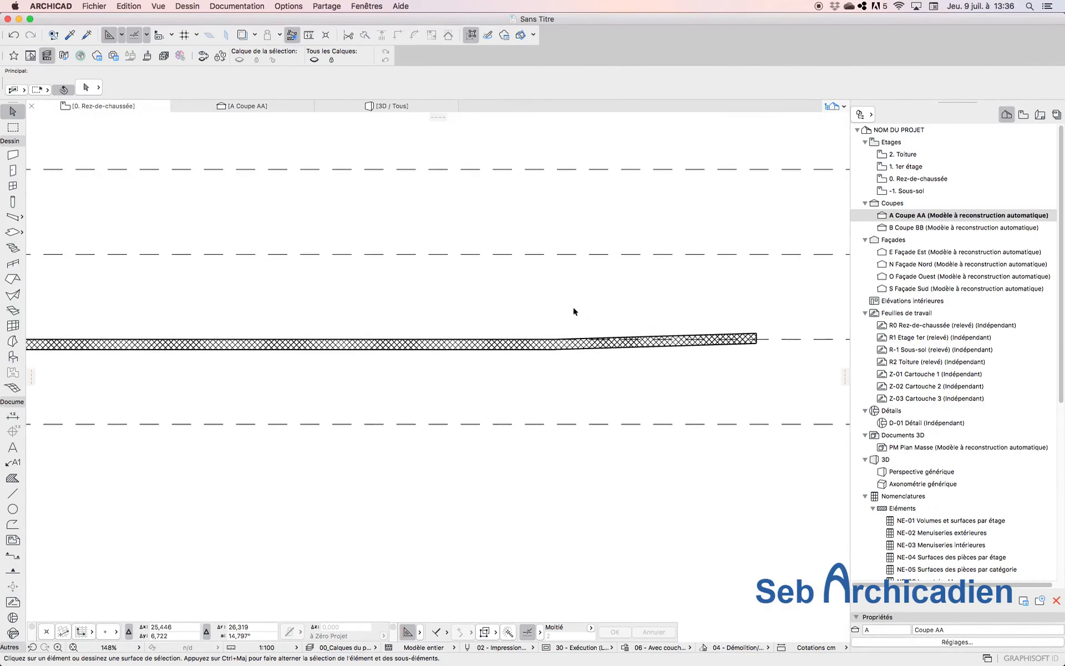
left_click(368, 330)
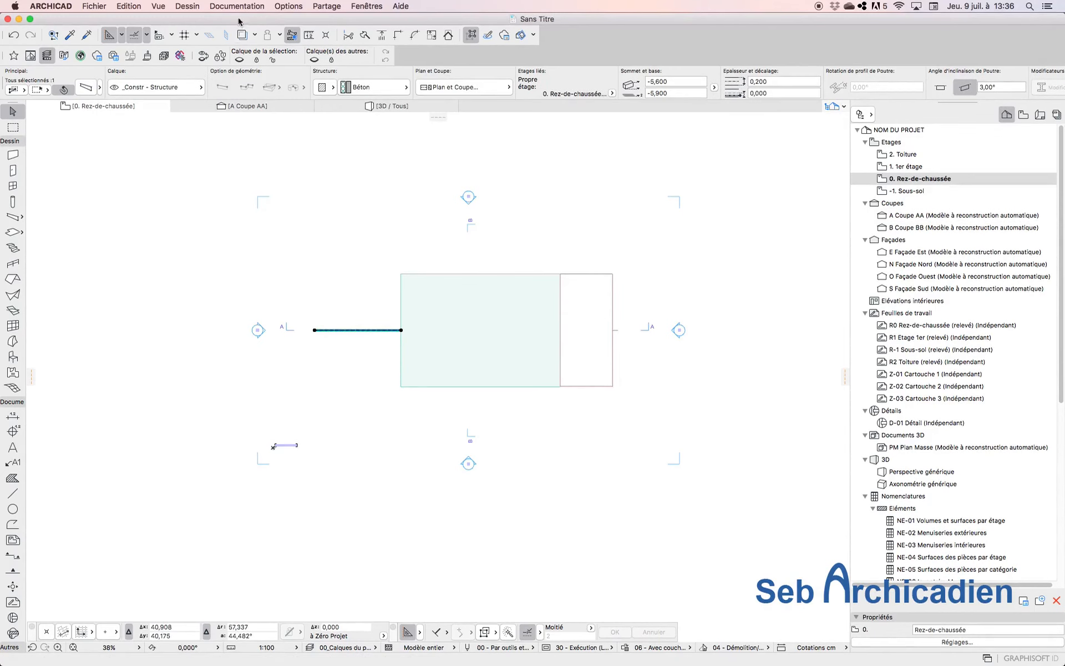
scroll(547, 131, "up", 5)
left_click(784, 81)
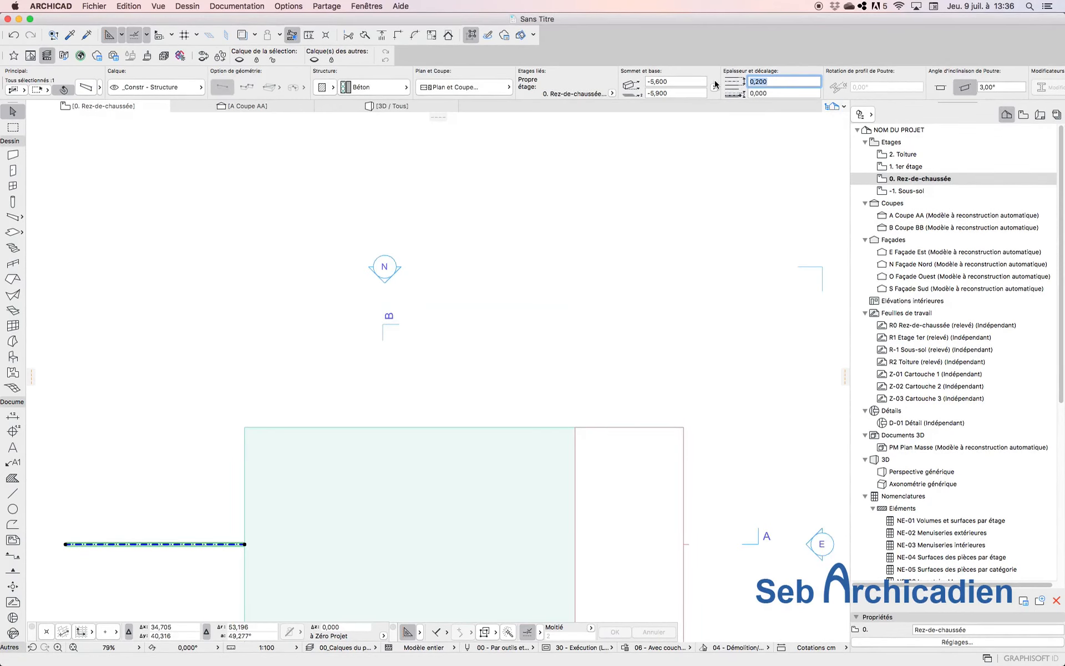
type("2")
key("Return")
scroll(226, 412, "down", 5)
scroll(165, 488, "up", 6)
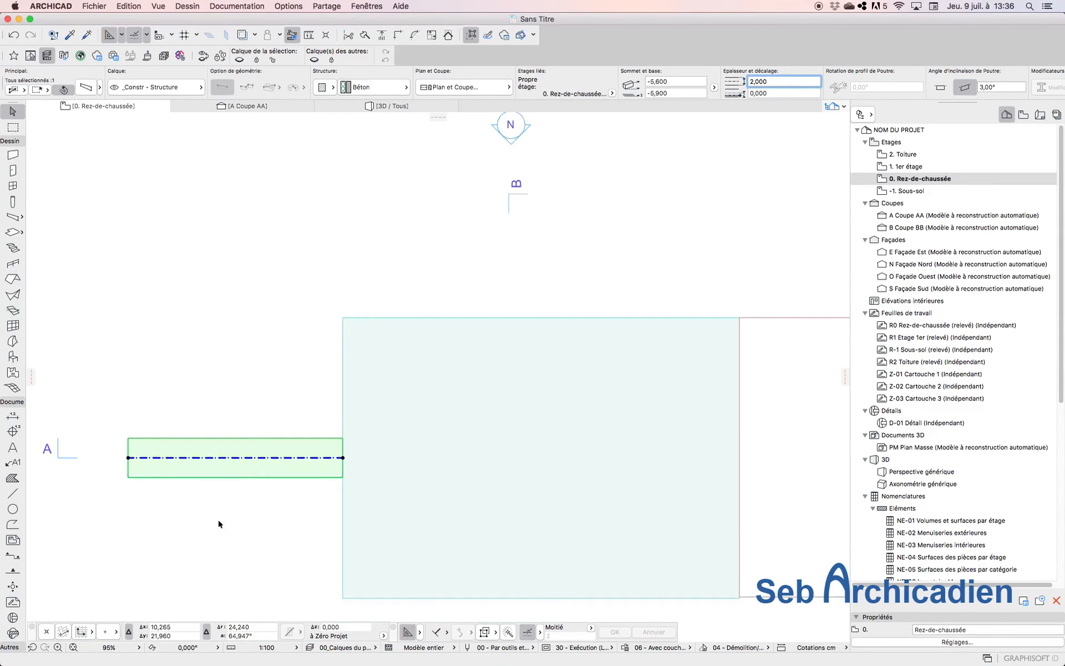
left_click(253, 494)
- Select the widened beam in plan and examine the edit points on its outline
scroll(148, 494, "up", 6)
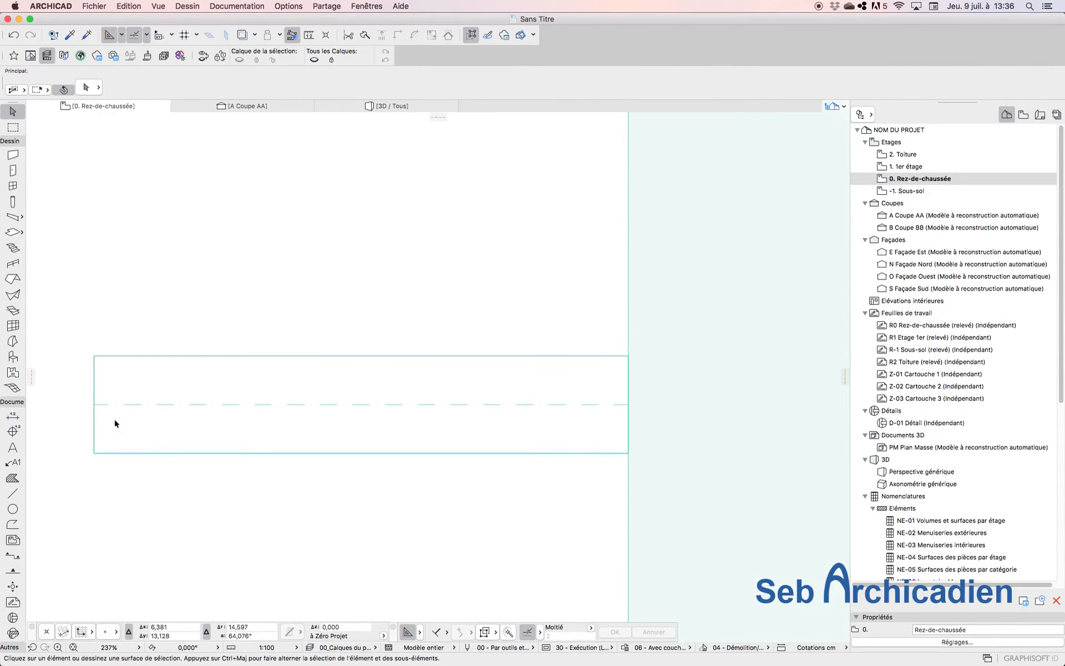
left_click(253, 430)
left_click(91, 364)
left_click(135, 385)
scroll(106, 404, "down", 3)
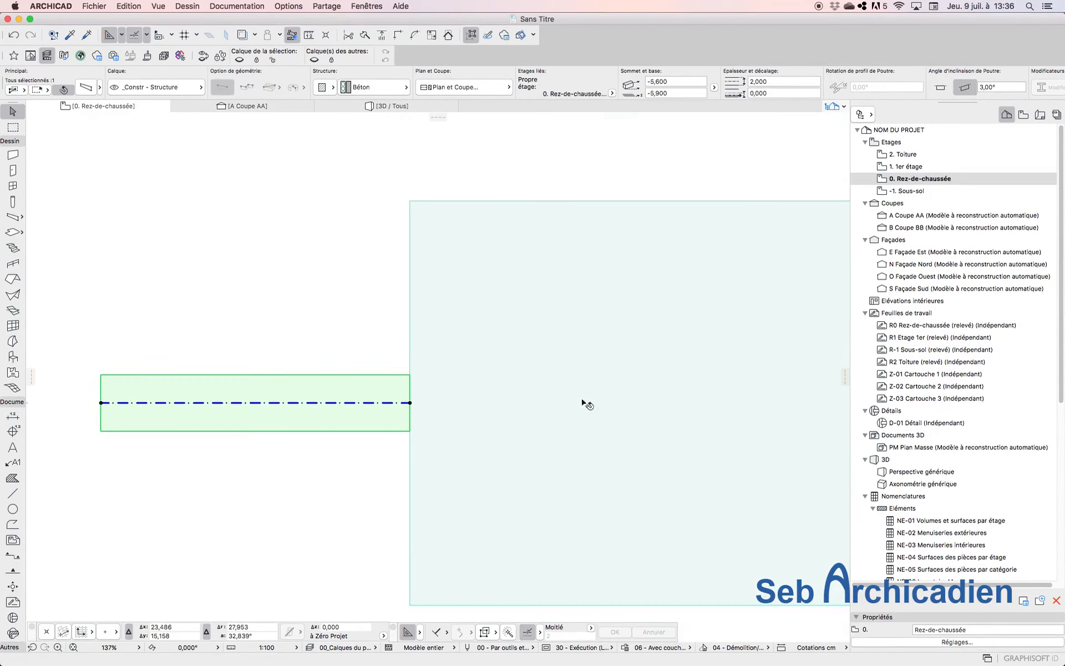
scroll(183, 315, "down", 3)
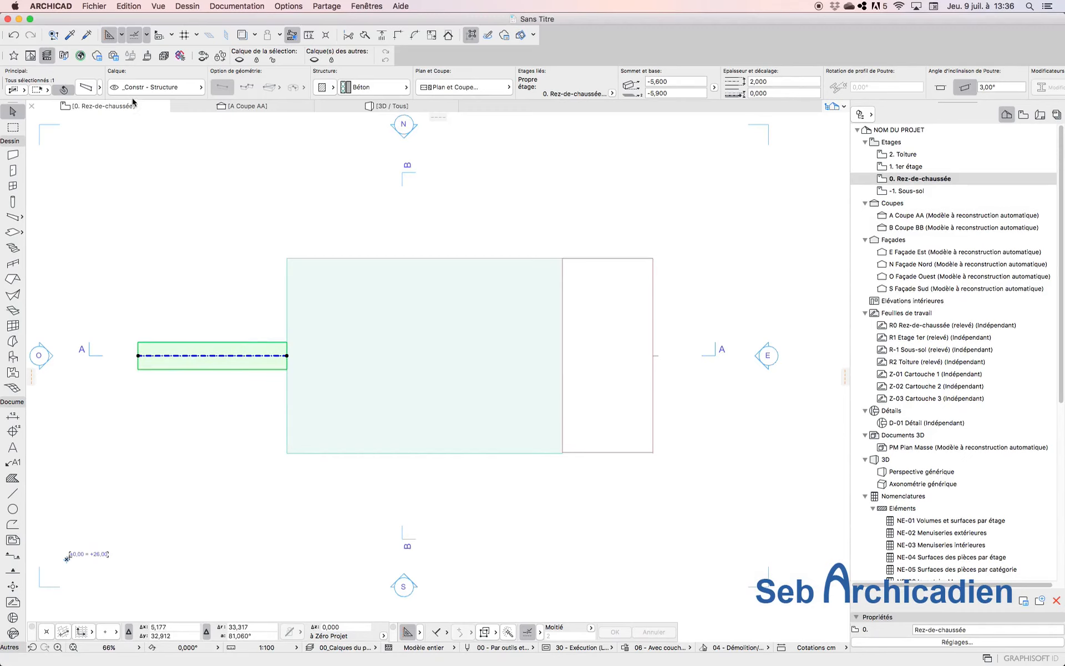
- Insert a new node on the sloped roof's outer edge and place it inward, notching the outline
left_click(604, 329)
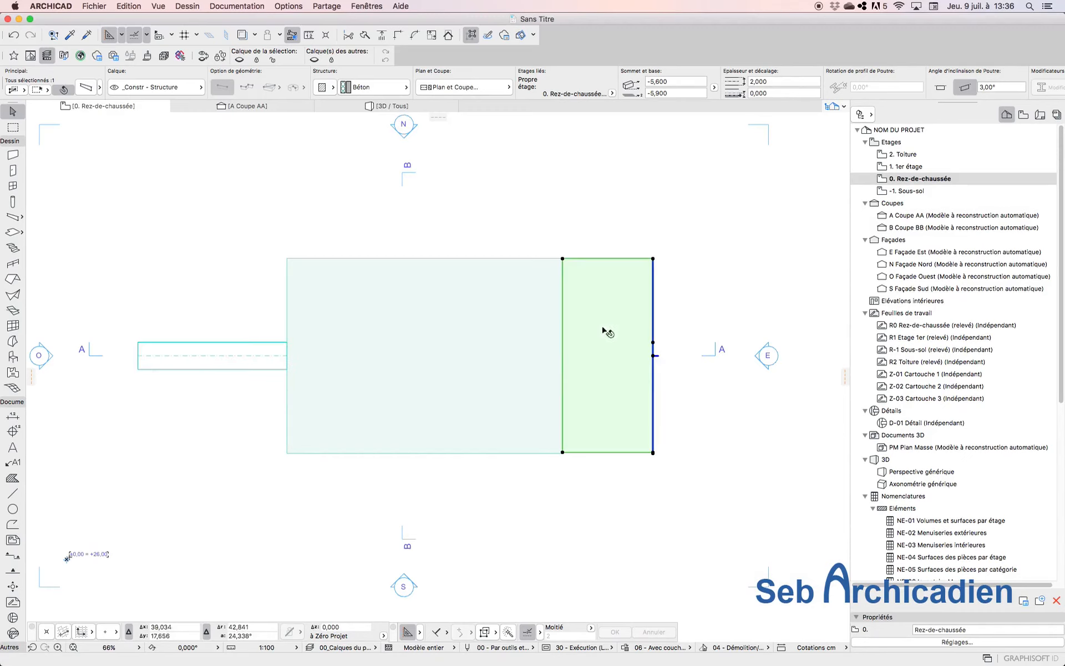
left_click(653, 322)
left_click(681, 370)
left_click(616, 377)
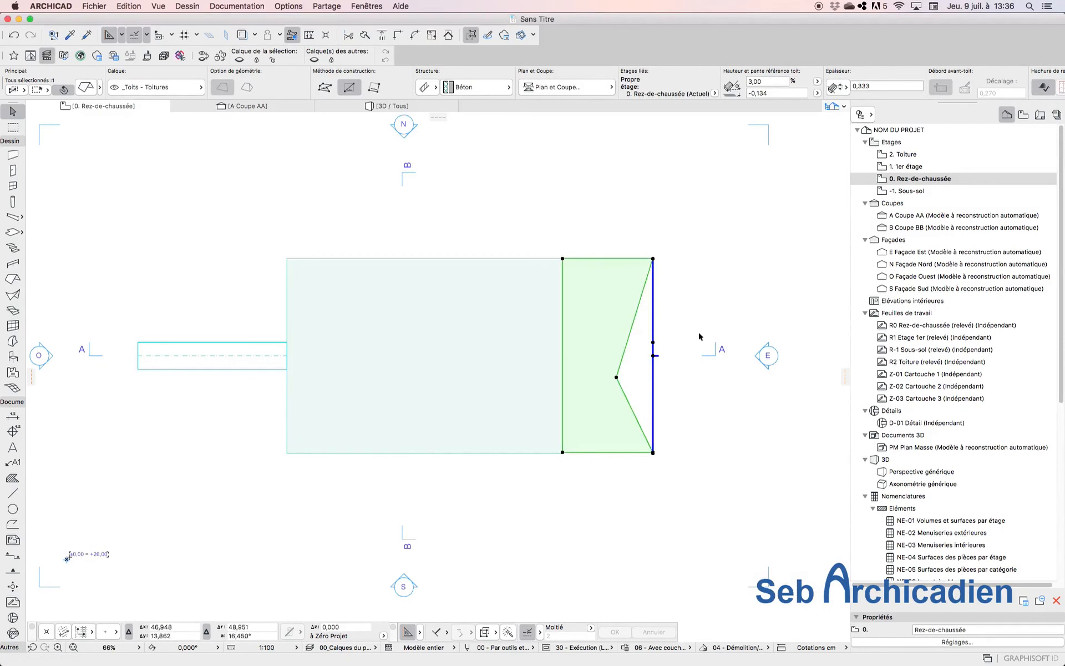
- Curve the upper segment of the roof's notched edge into an inward arc
left_click(637, 314)
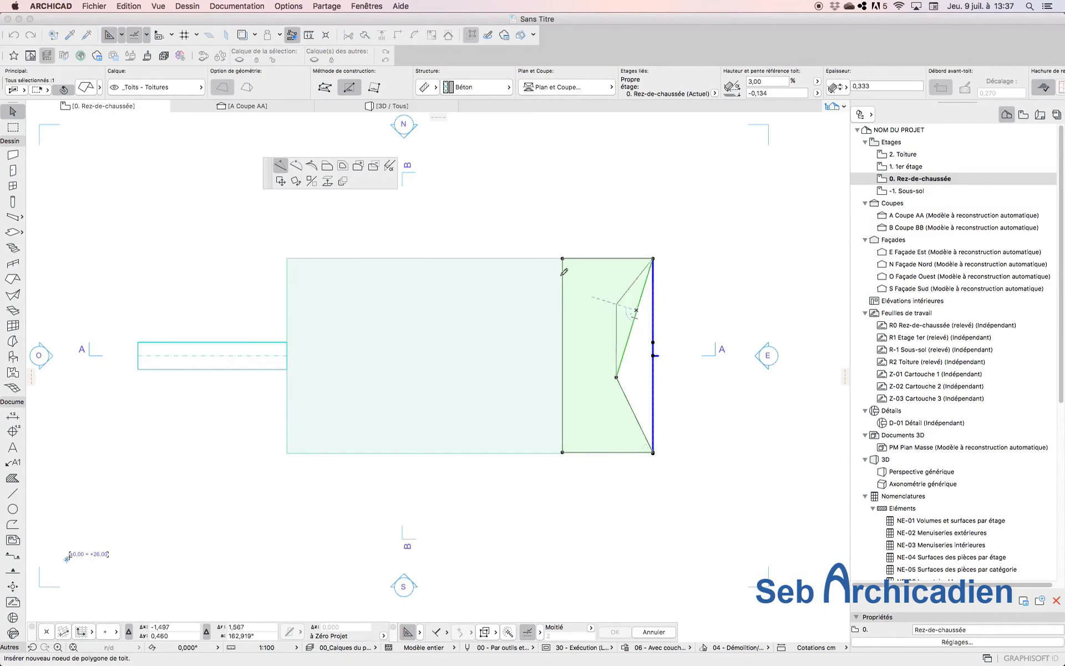
left_click(289, 166)
left_click(611, 341)
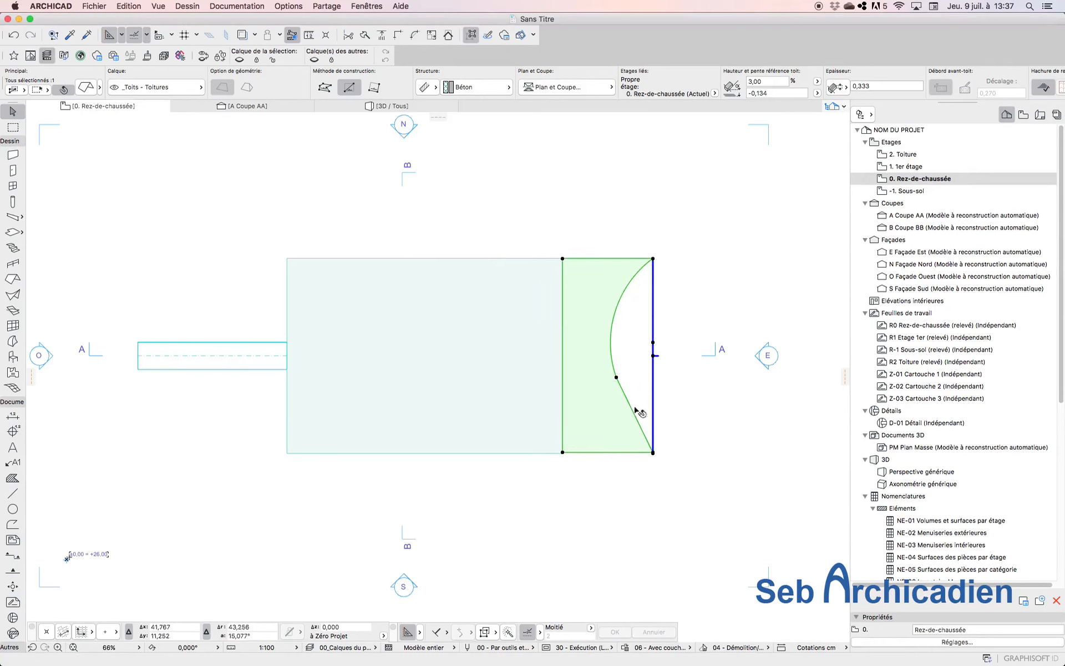
key("Escape")
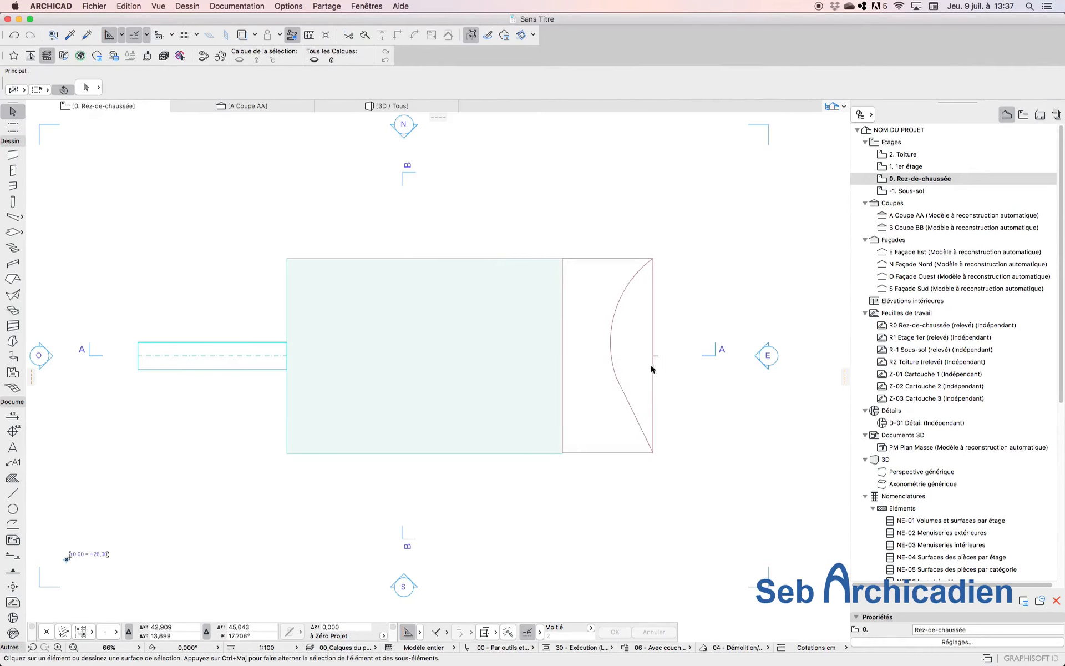
- Check which edit options the beam's long edge offers in plan
left_click(263, 358)
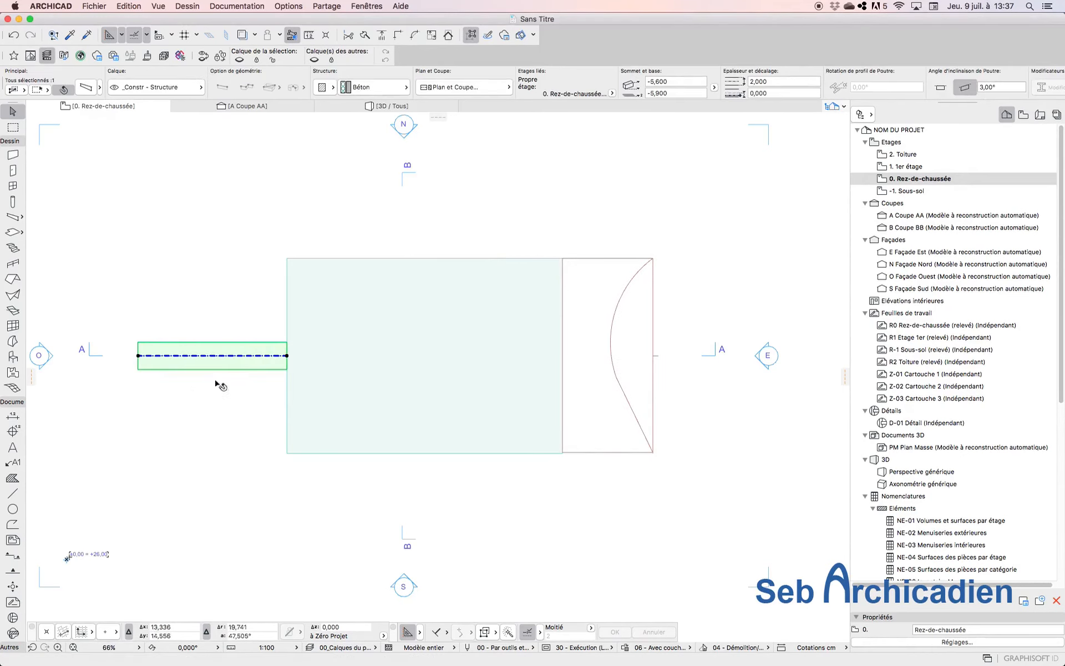
left_click(190, 342)
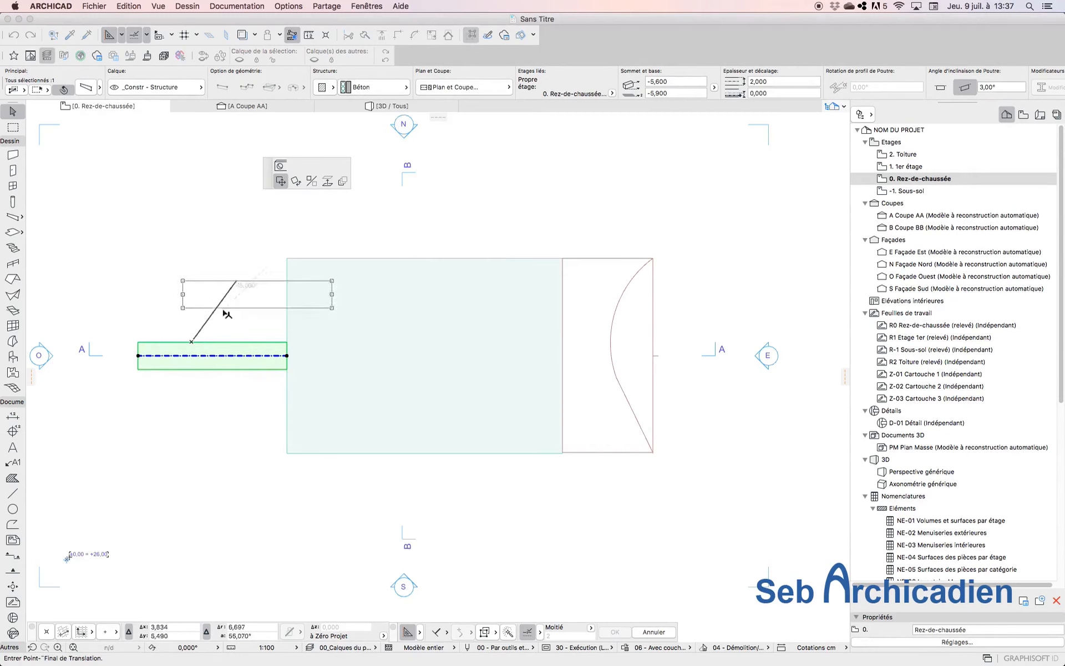
key("Escape")
key("Escape")
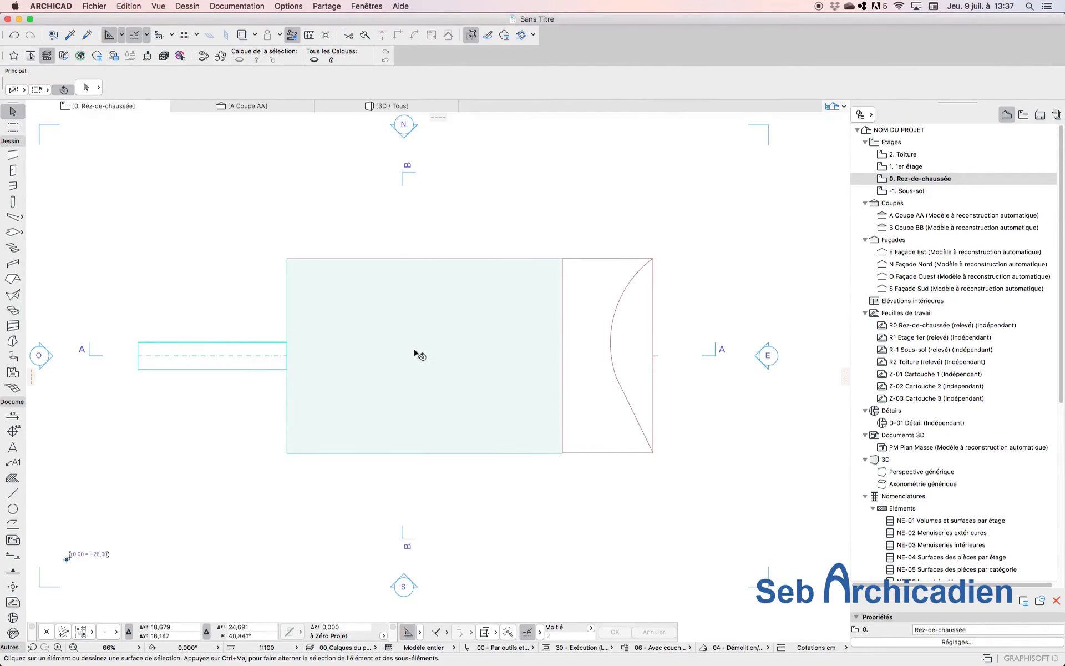
- Move the sloped roof's reference line from the outer edge to inside the roof, closer to the slab
left_click(614, 420)
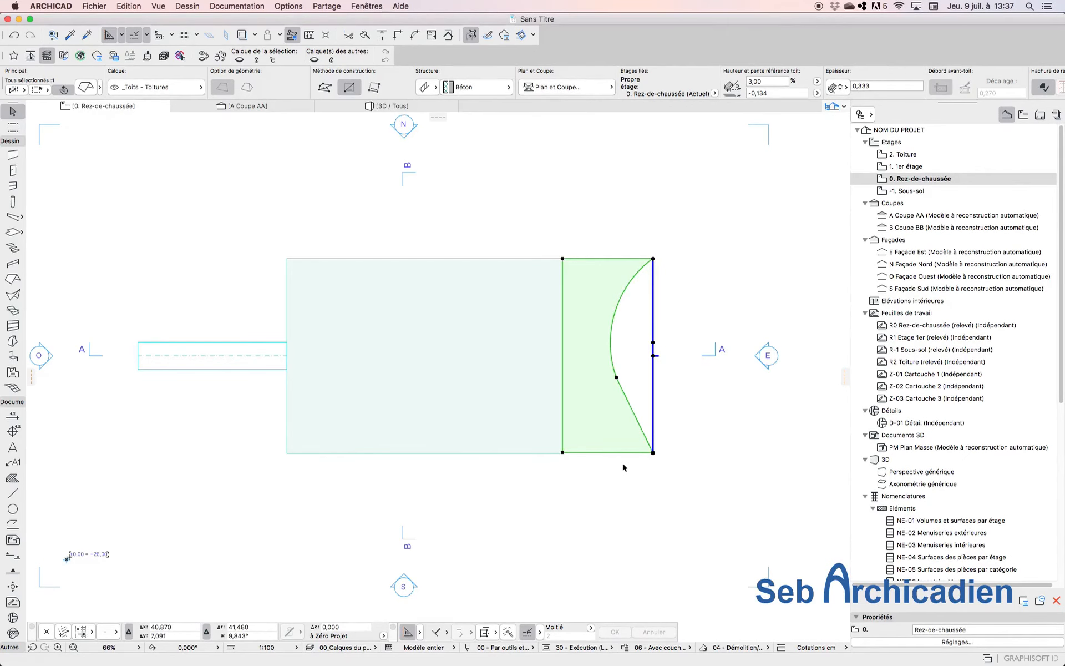
left_click(653, 452)
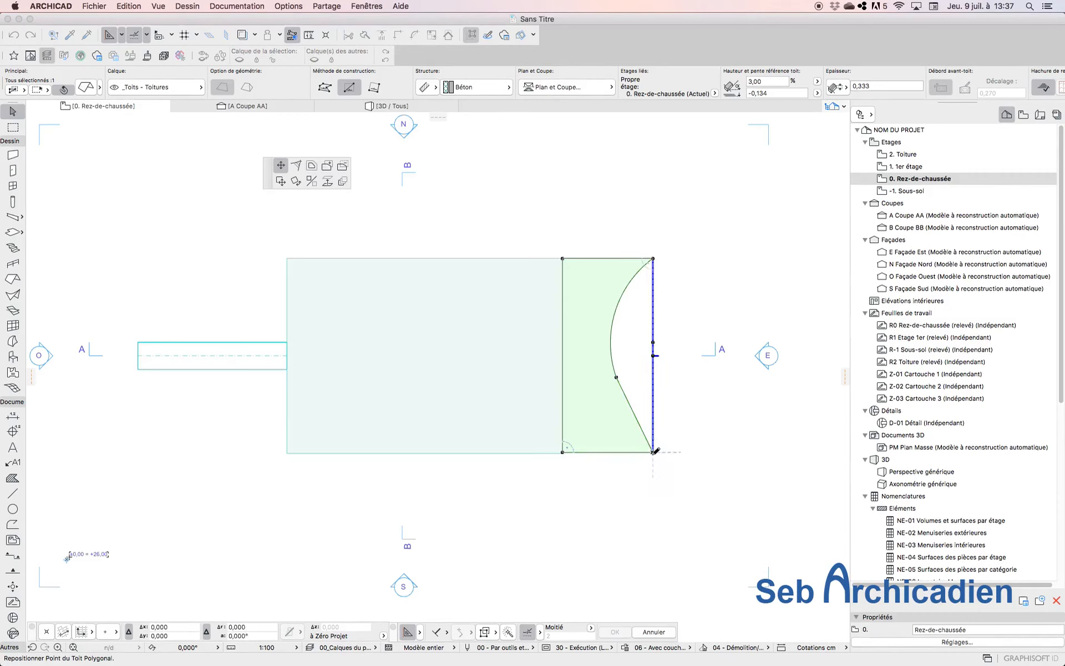
key("Escape")
left_click(653, 355)
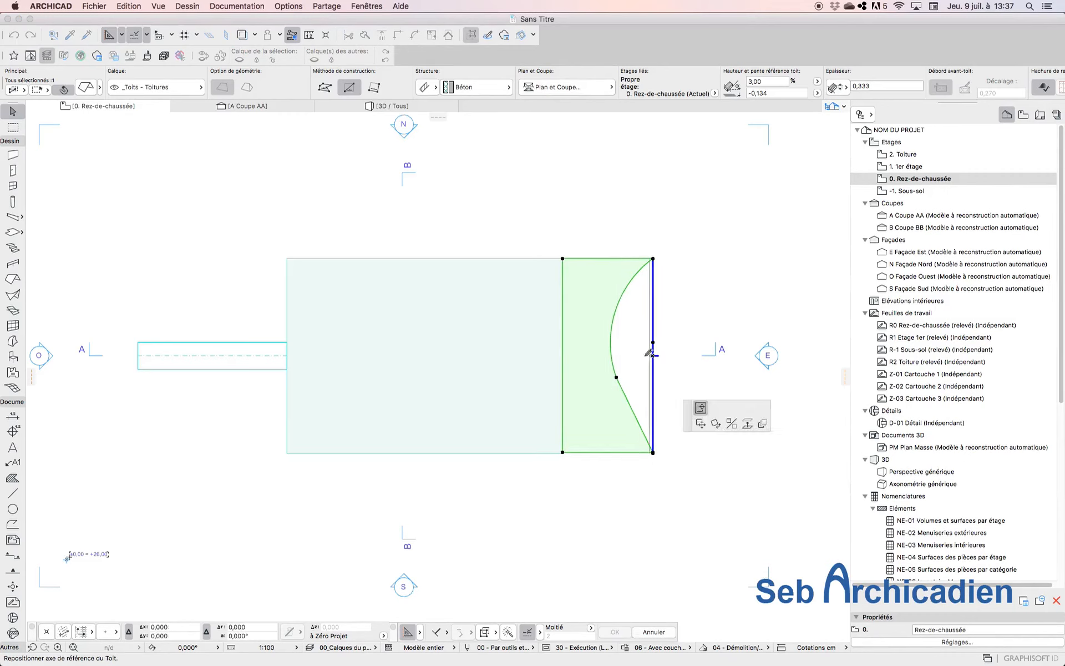
left_click(590, 361)
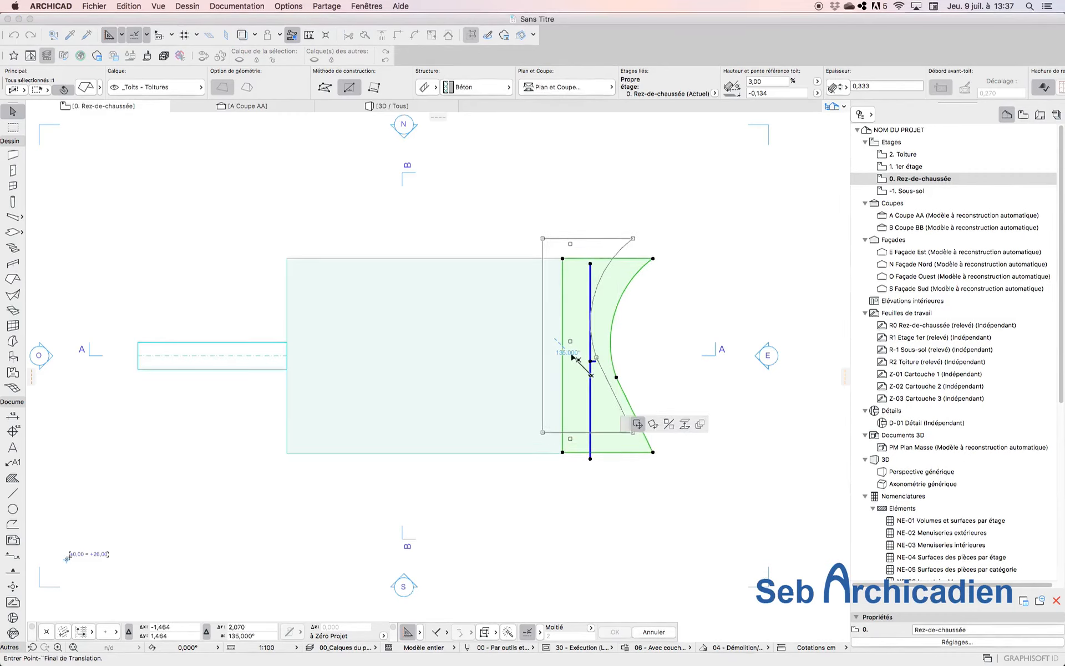
left_click(590, 375)
key("Escape")
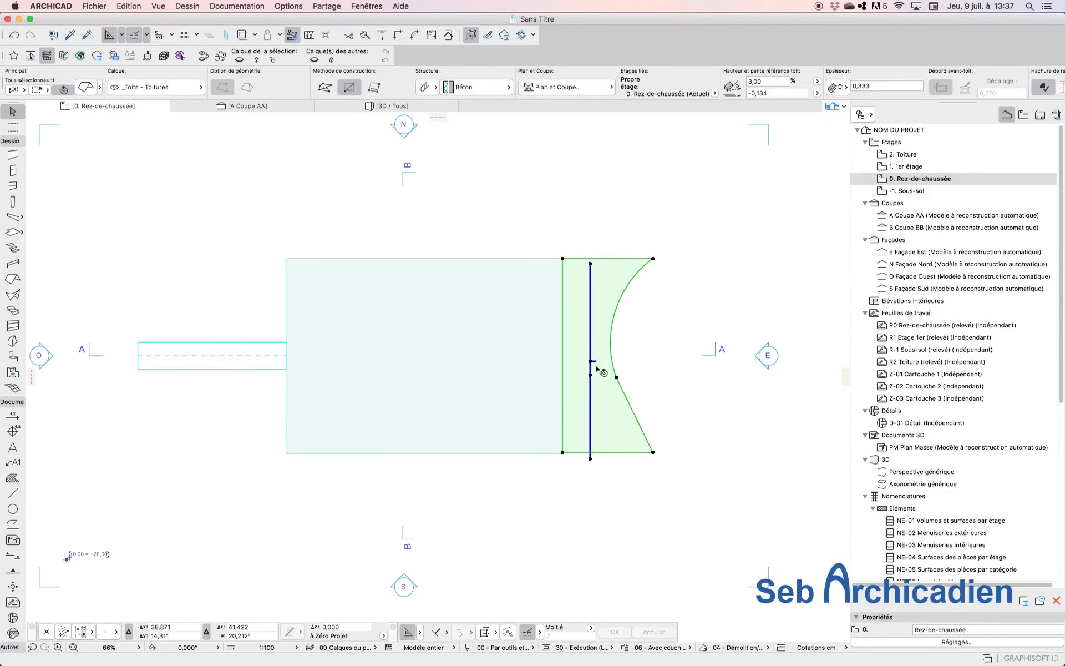
- In section AA, move the sloped roof down so its upper corner meets the slab's upper corner
left_click(249, 106)
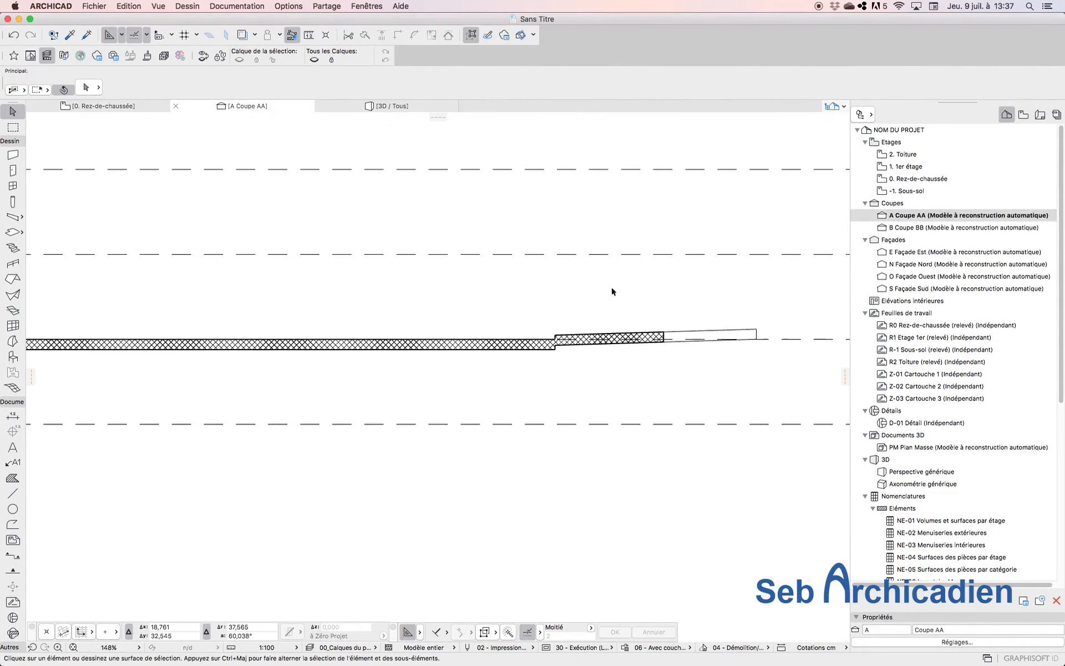
scroll(500, 375, "down", 3)
scroll(592, 348, "up", 5)
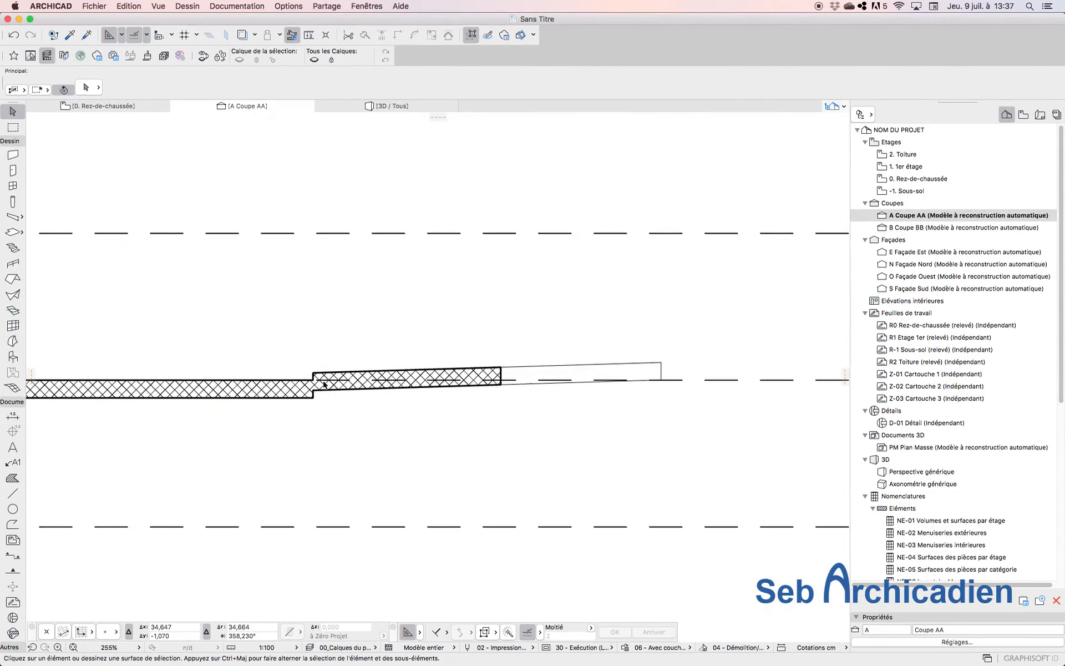
left_click(318, 375)
key("super+d")
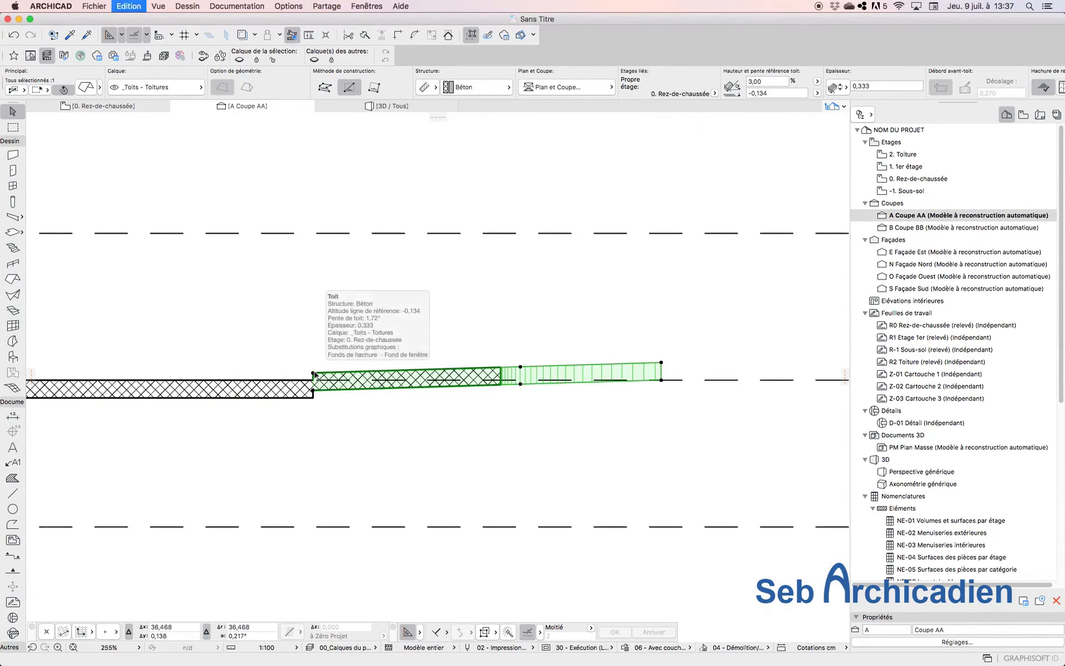
left_click(313, 373)
left_click(313, 380)
key("Escape")
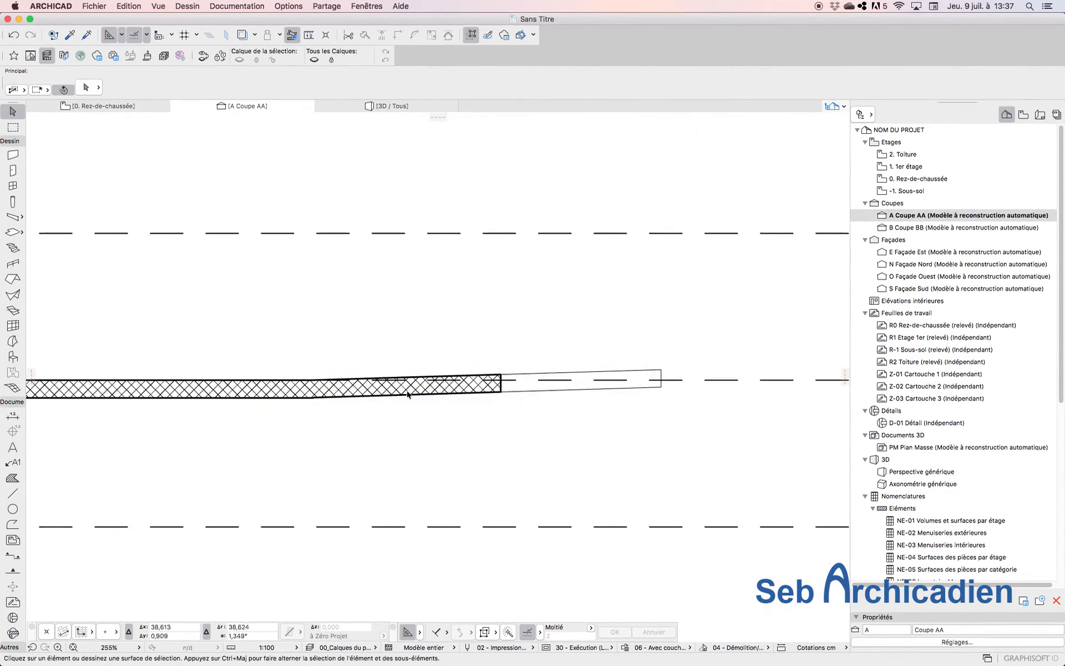
- Review the slab and realigned roof along section AA, and return to the ground floor plan
scroll(565, 367, "down", 4)
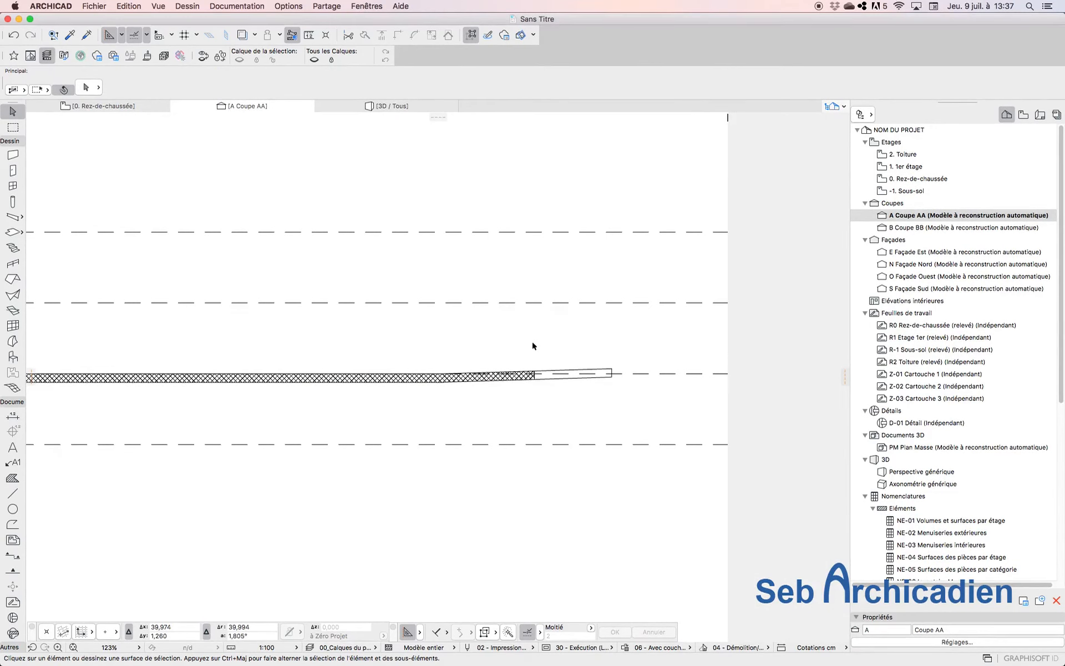
scroll(601, 338, "down", 5)
scroll(386, 327, "up", 4)
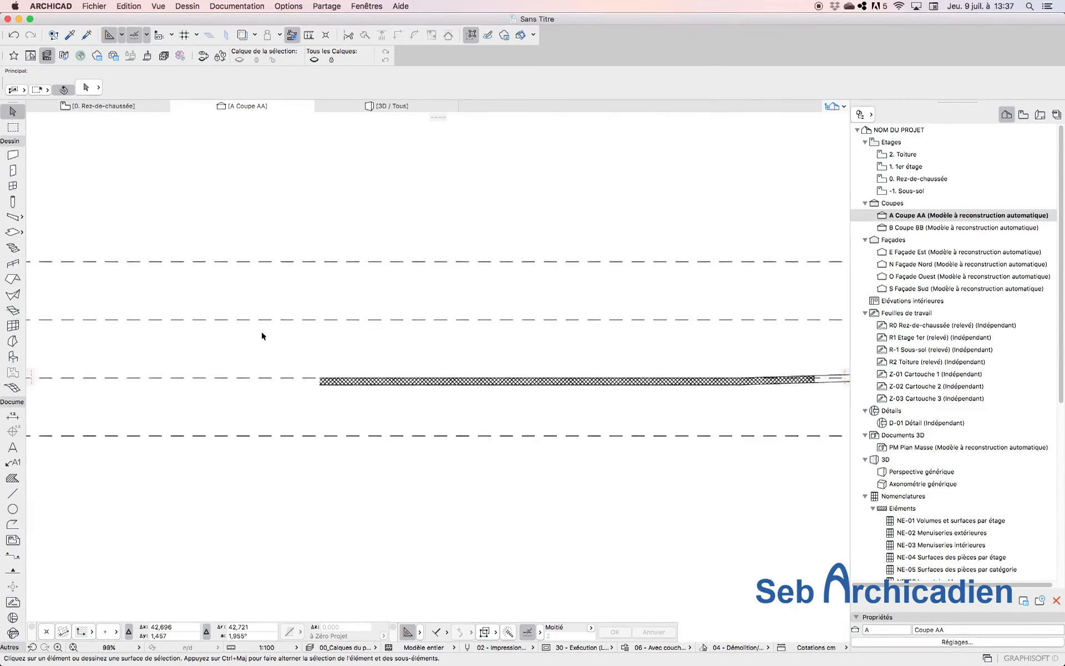
left_click(95, 105)
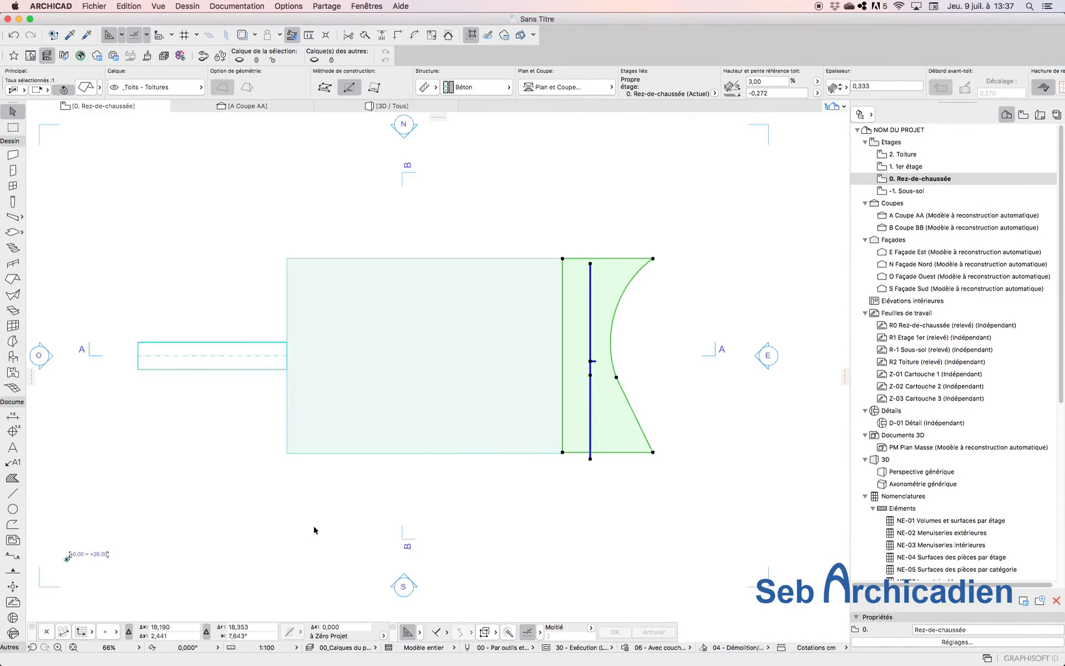